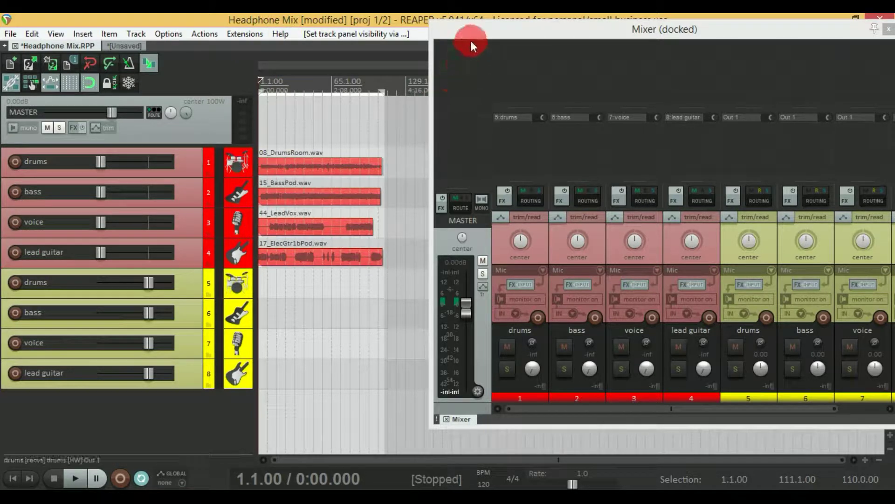
- Move the mixer window clear of the title bar, play the project briefly to watch the track meters, and return to the project start
left_click_drag(470, 37, 446, 57)
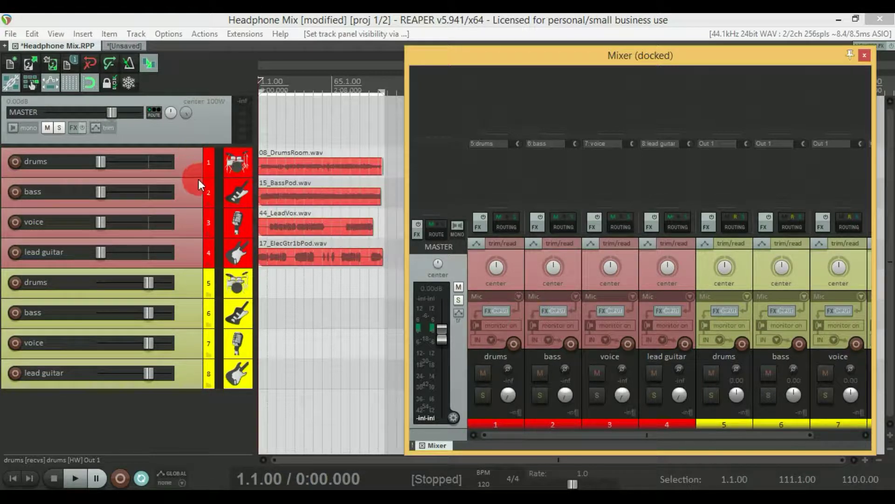
mouse_move(208, 169)
left_mouse_down()
mouse_move(220, 162)
mouse_move(208, 196)
left_mouse_up()
key("space")
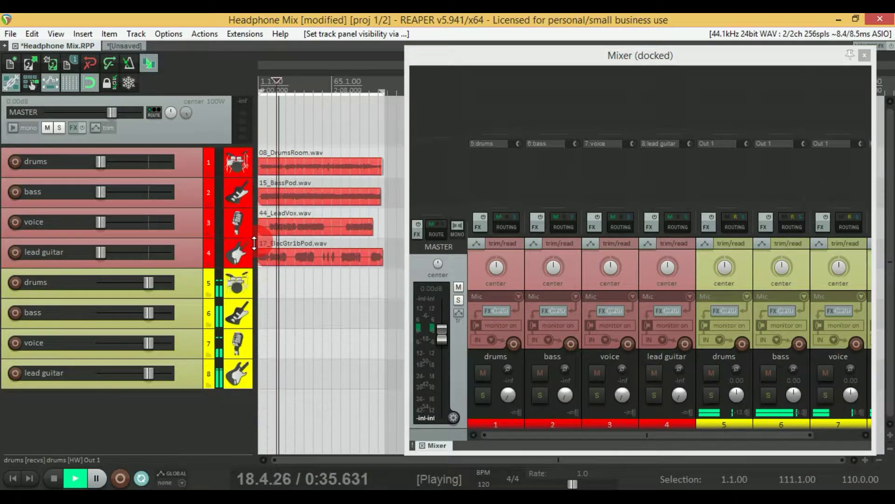
key("space")
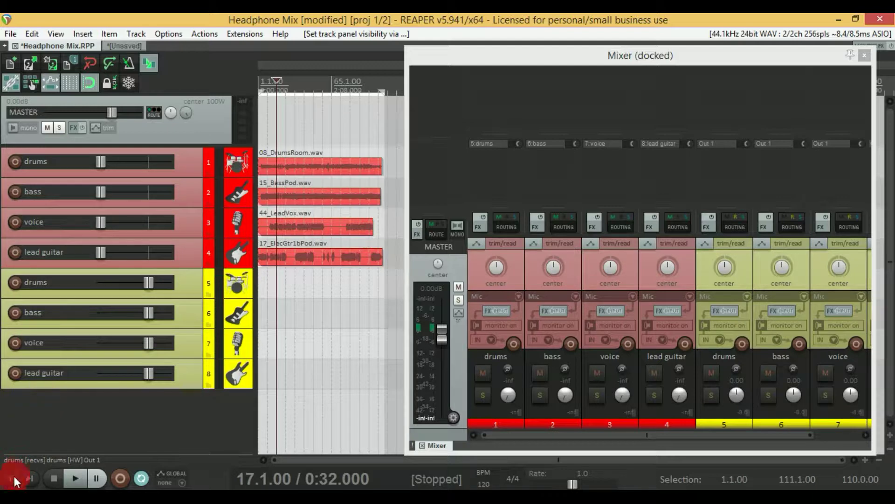
left_click(14, 478)
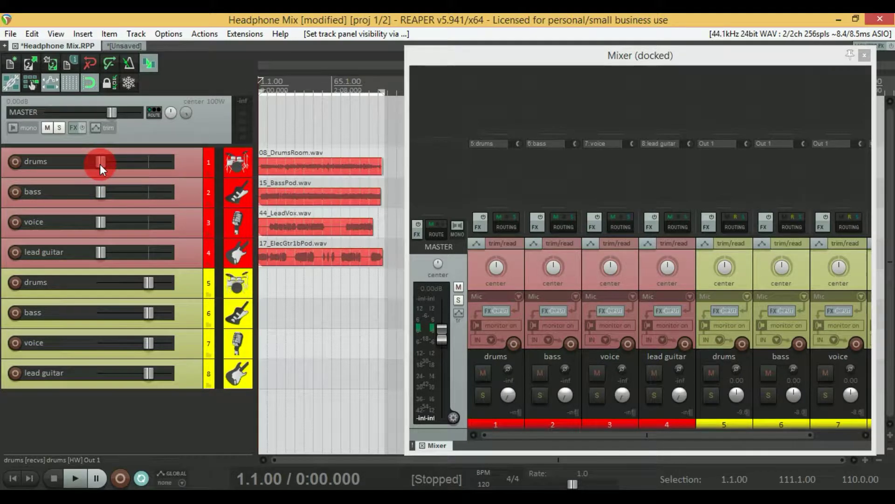
- Check the volume fader settings of the red tracks 1 to 4 and the yellow tracks 5 to 8
mouse_move(102, 161)
mouse_move(105, 250)
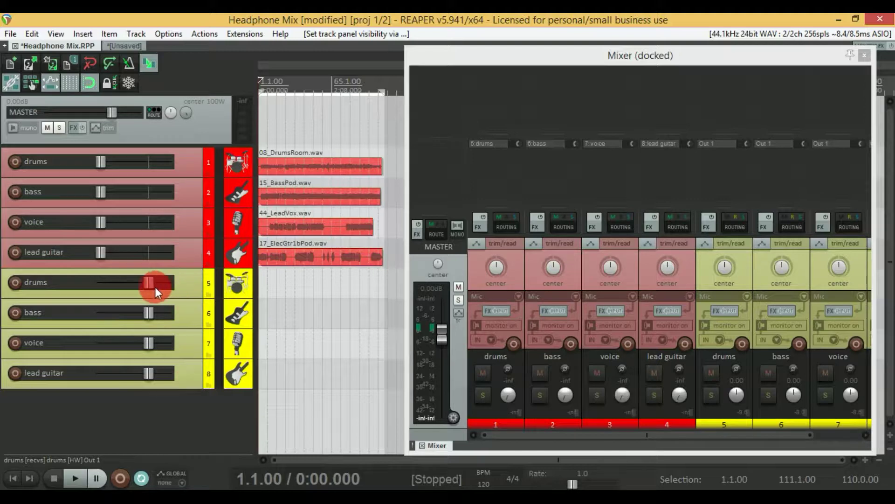
mouse_move(149, 285)
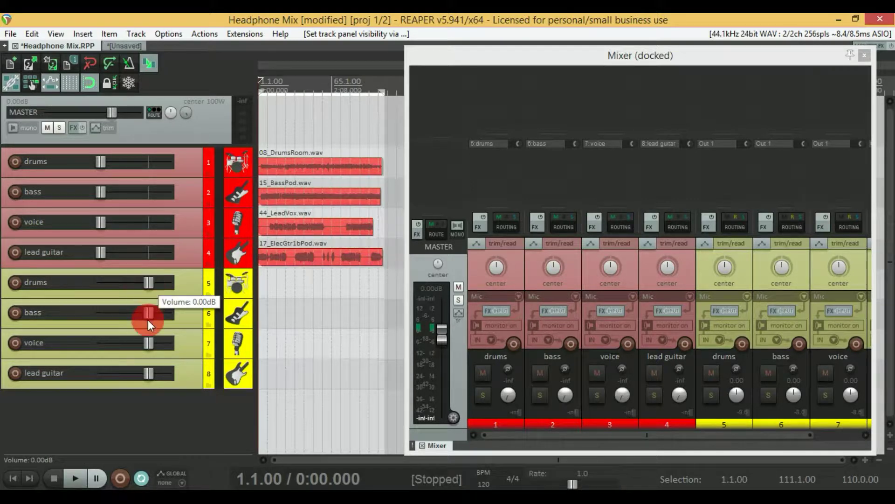
mouse_move(148, 374)
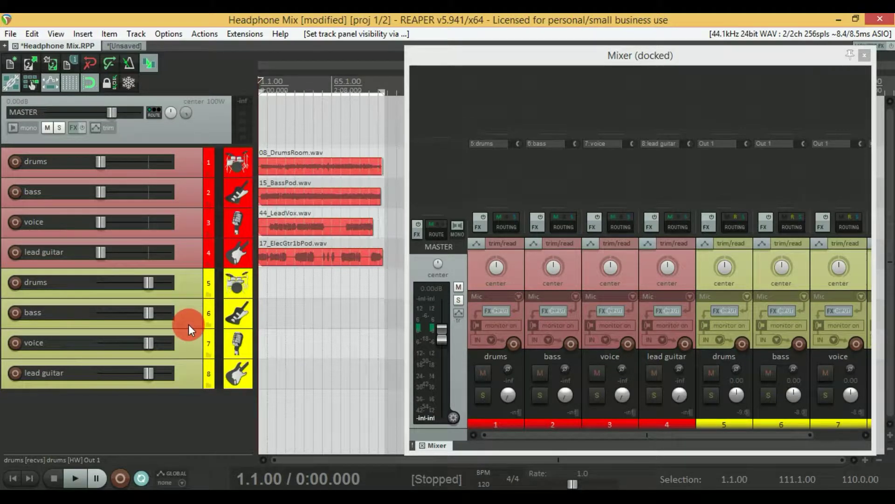
- Use the Track Manager to hide tracks 5 to 8 from both the track control panel and the mixer
left_click(63, 36)
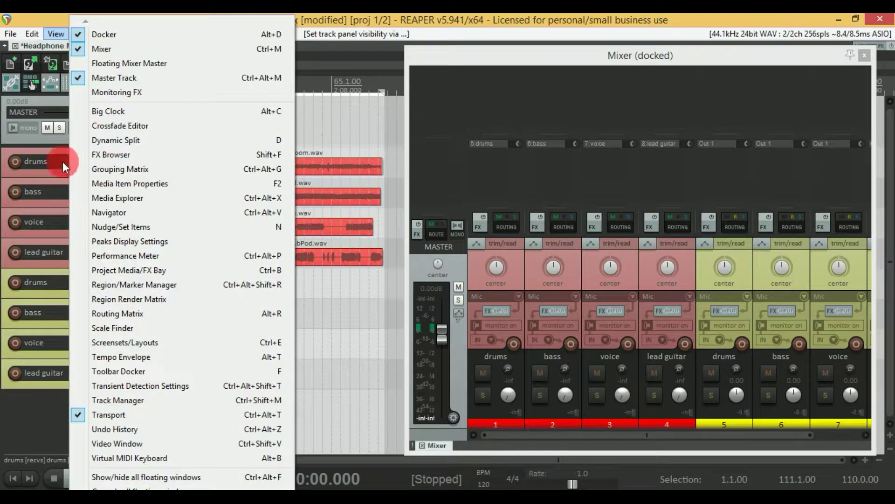
left_click(127, 400)
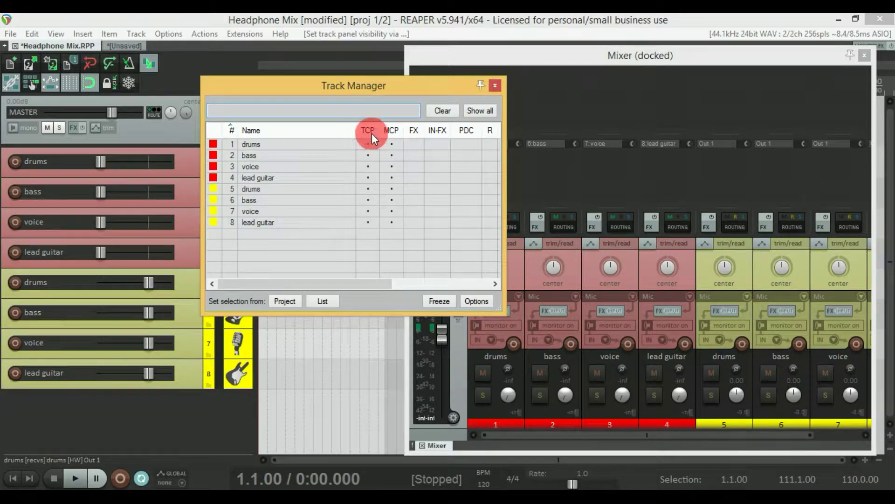
left_click(388, 144)
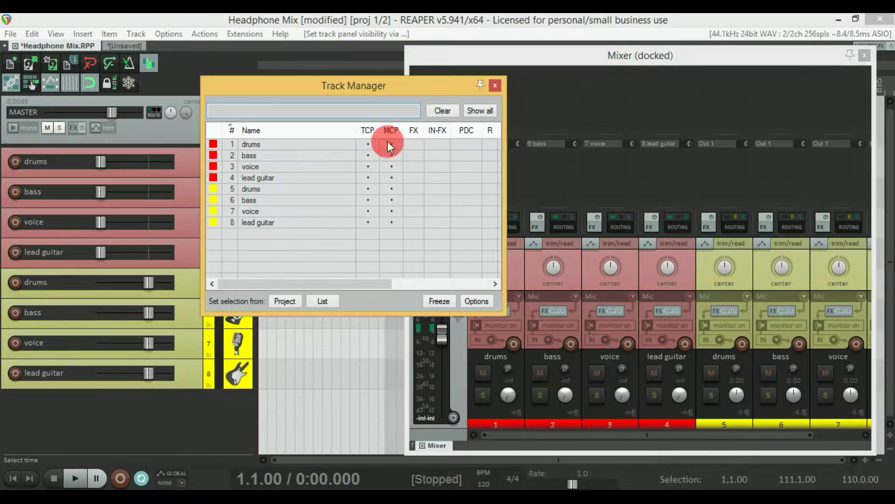
left_click(407, 144)
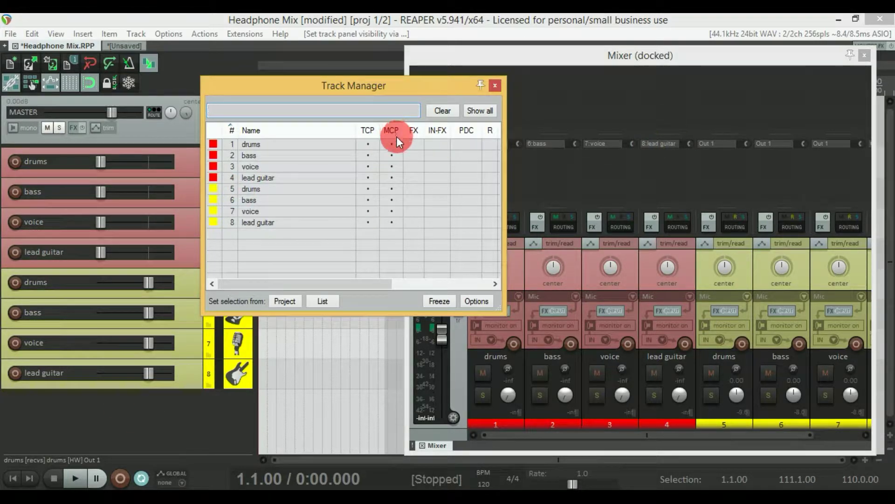
left_click(372, 188)
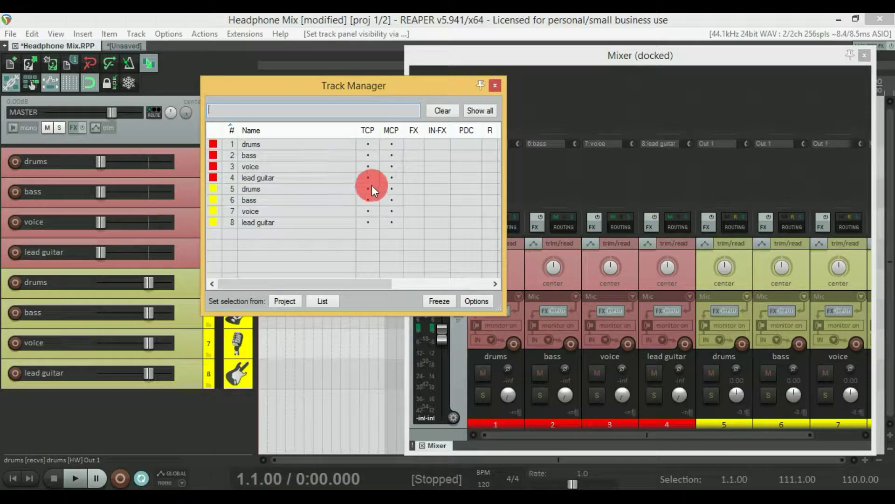
left_click_drag(370, 189, 297, 256)
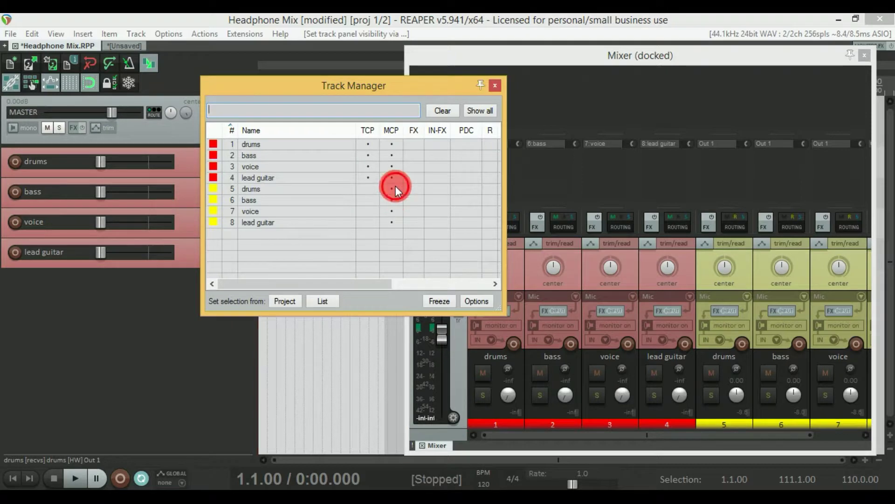
left_click_drag(395, 186, 401, 223)
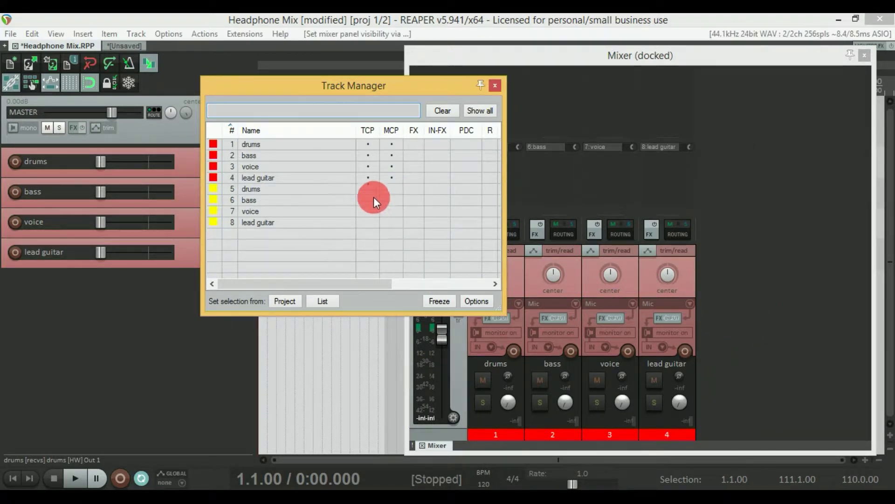
- Restore tracks 5 to 8 in the track control panel and the mixer, and close the Track Manager
left_click_drag(374, 196, 381, 234)
left_click_drag(389, 193, 400, 230)
left_click(494, 87)
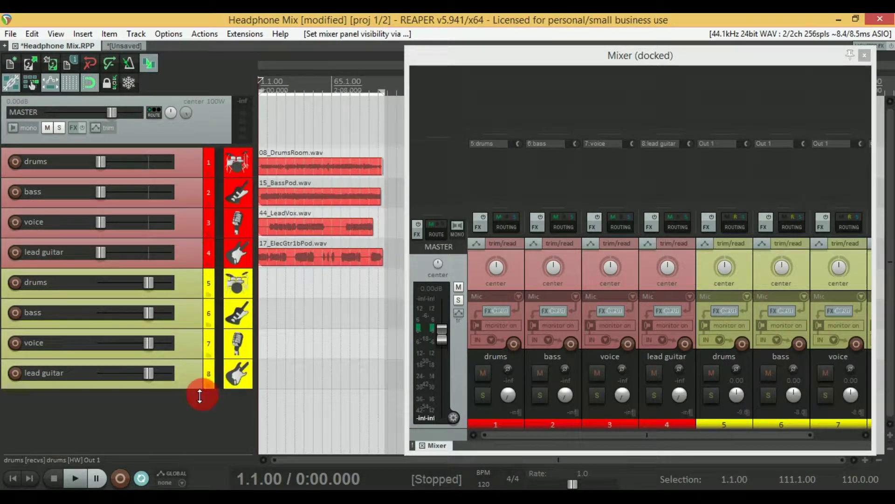
- Increase the track heights to check the routing of yellow track 5 drums, and open the Routing Matrix
scroll(193, 392, "up", 5)
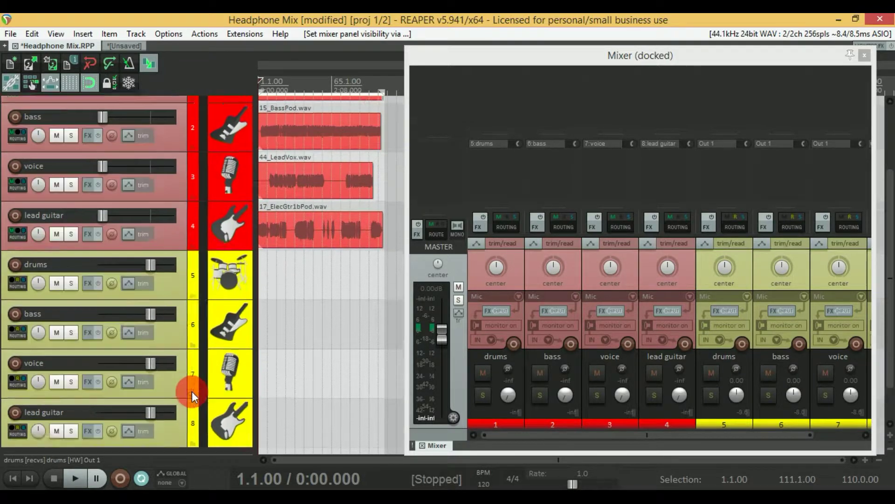
mouse_move(19, 282)
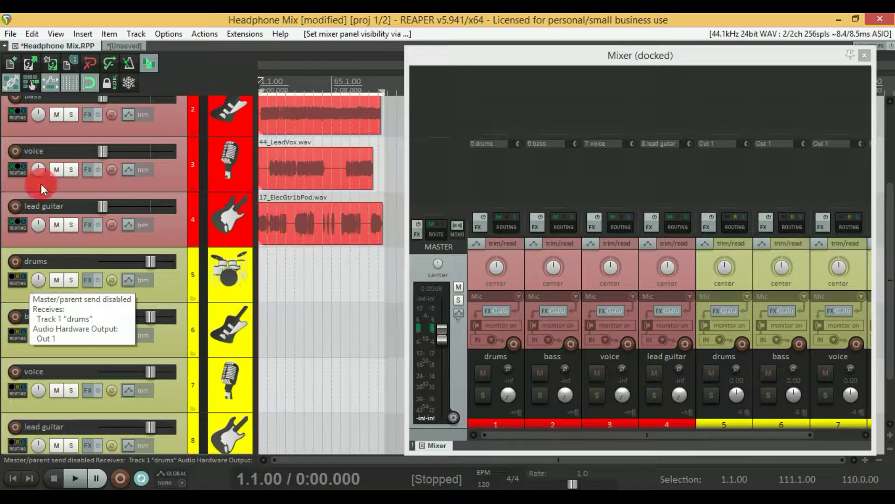
left_click(64, 34)
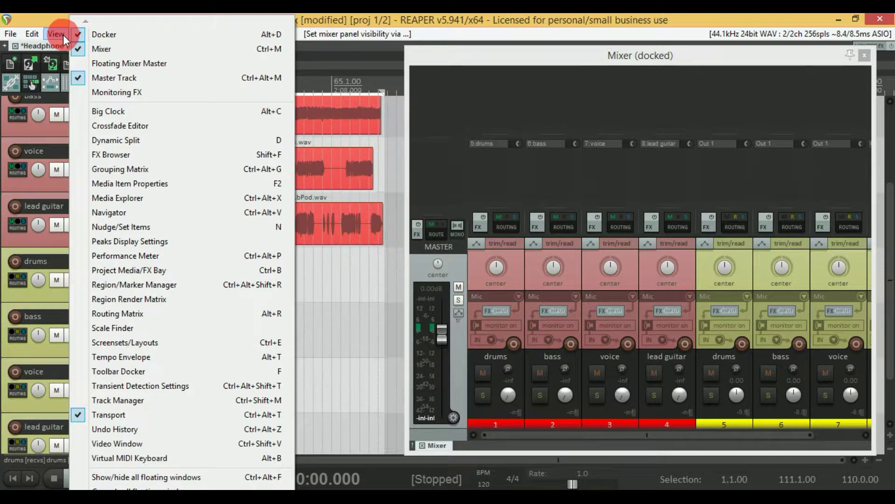
left_click(147, 315)
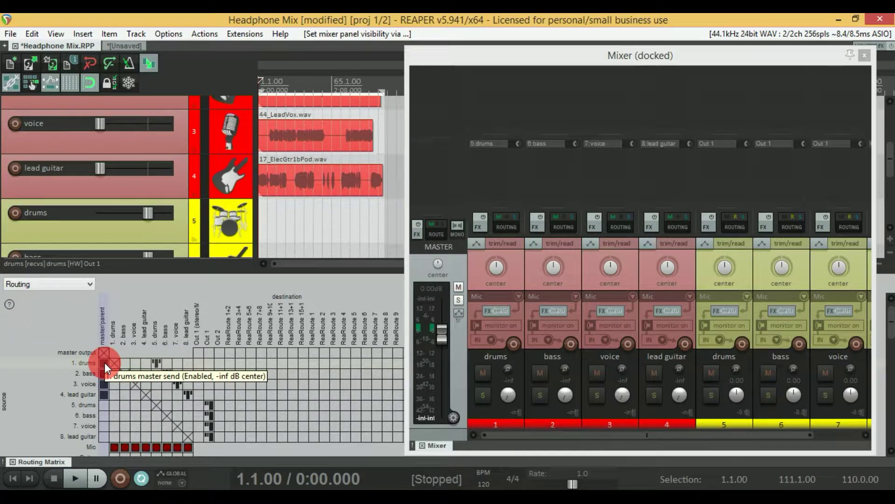
- Examine the master sends of tracks 1 to 4 and the Out 1 hardware outputs of tracks 5 to 8 in the Routing Matrix
left_click_drag(104, 363, 306, 231)
left_click(211, 426)
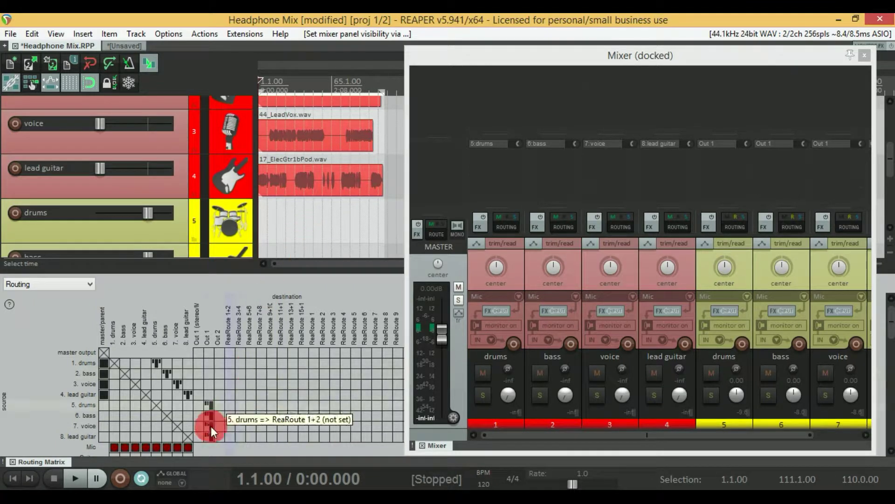
left_click_drag(210, 426, 205, 410)
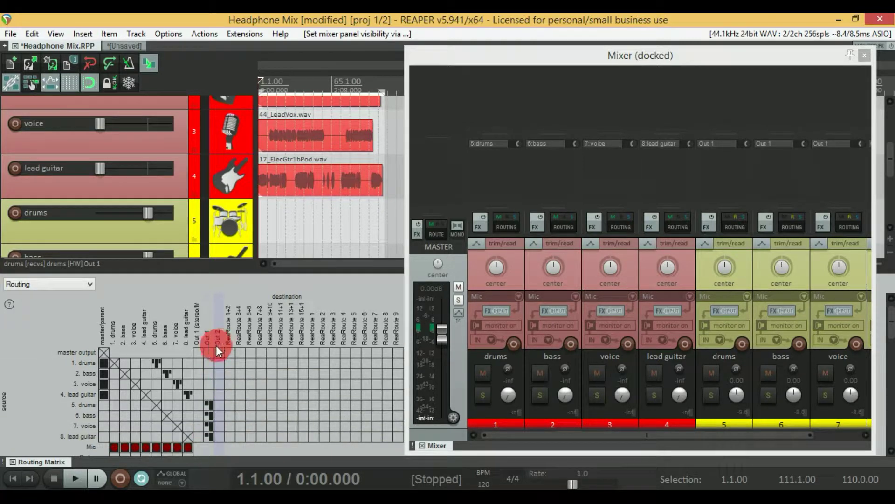
left_click_drag(204, 400, 208, 433)
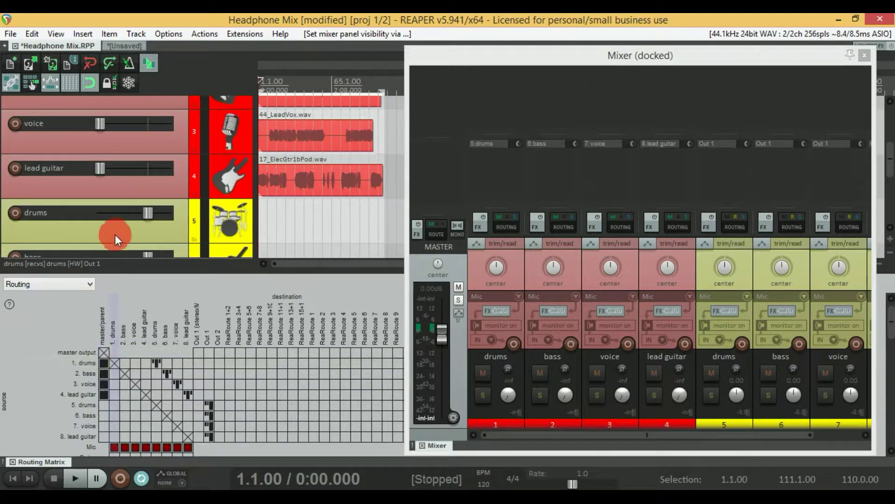
scroll(150, 199, "up", 3)
mouse_move(104, 363)
left_mouse_down()
mouse_move(116, 394)
mouse_move(103, 365)
left_mouse_up()
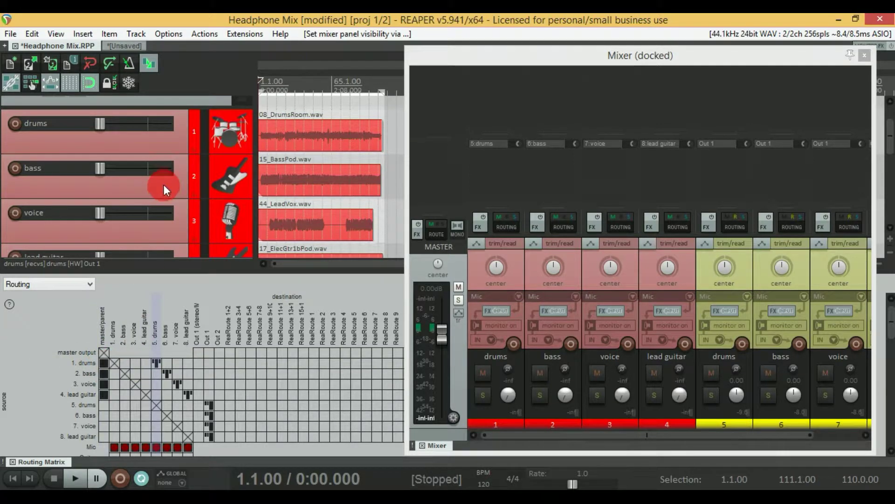
scroll(164, 185, "down", 2)
left_click(155, 222)
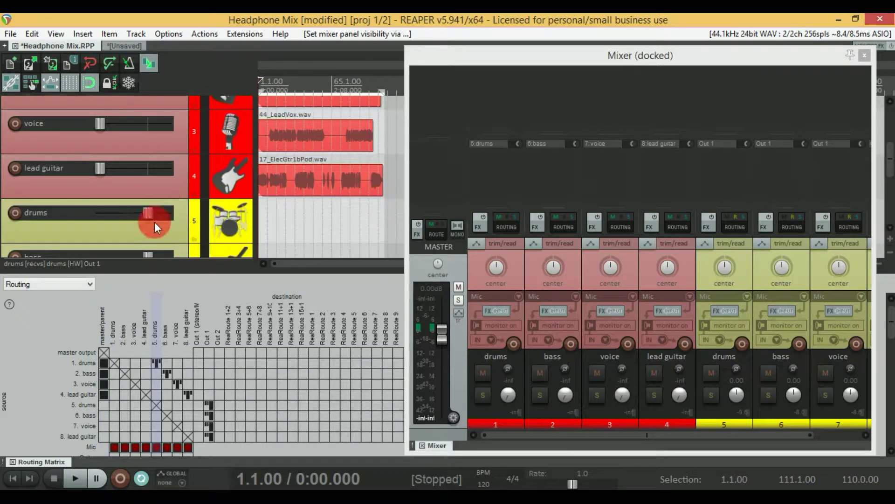
- Inspect the send from track 1 drums to track 5 drums and review its send mode options without changing the mode
left_click(157, 364)
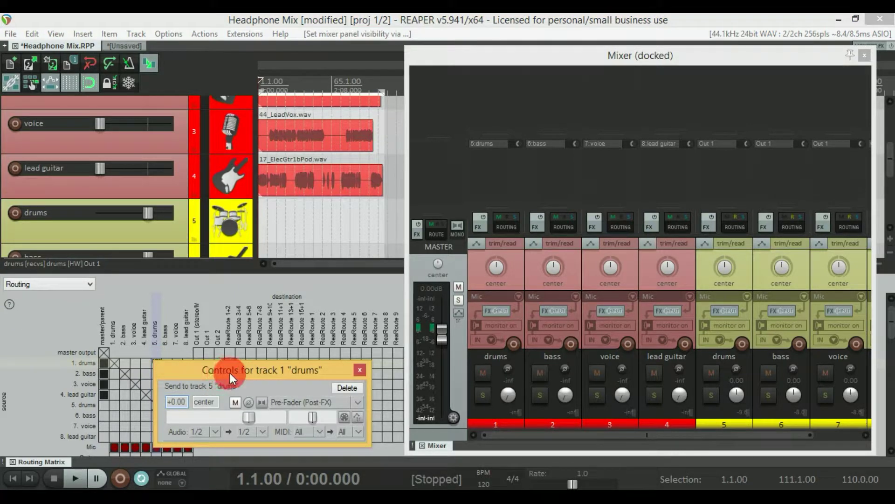
left_click_drag(230, 372, 400, 208)
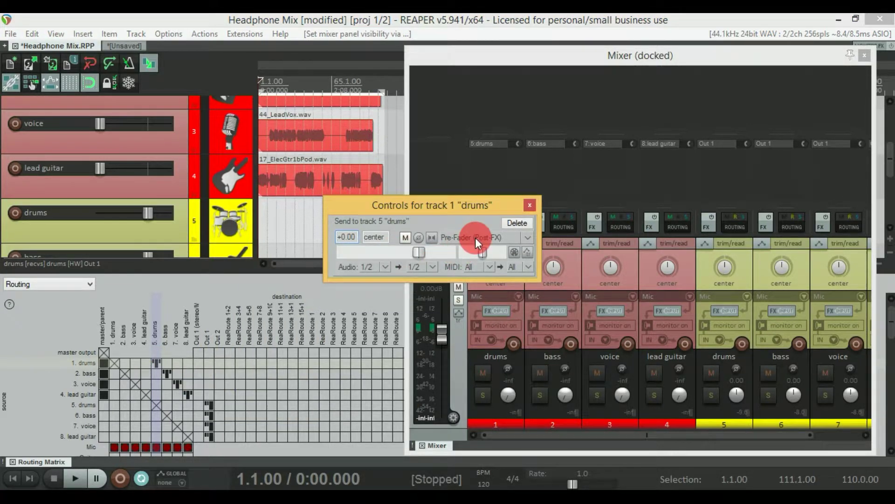
left_click(504, 237)
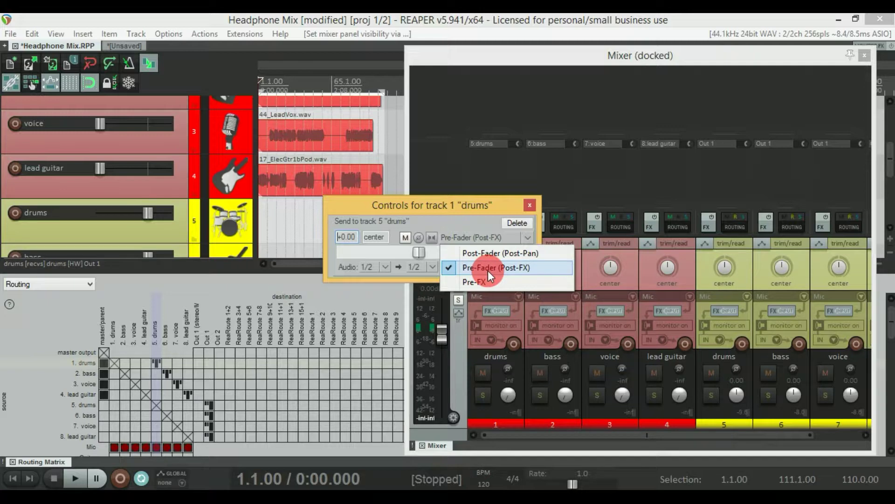
left_click(530, 206)
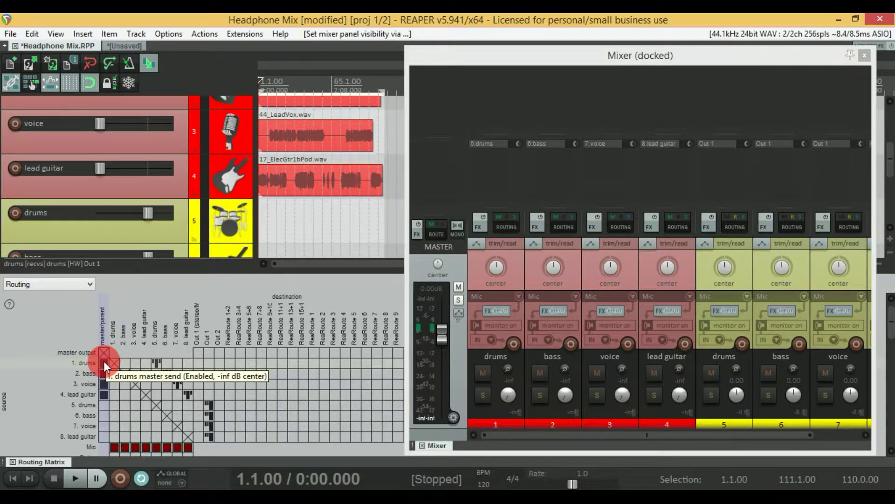
- Check the send controls of tracks 1 to 4, drums, bass, voice and lead guitar, to their matching tracks 5 to 8
right_click(158, 361)
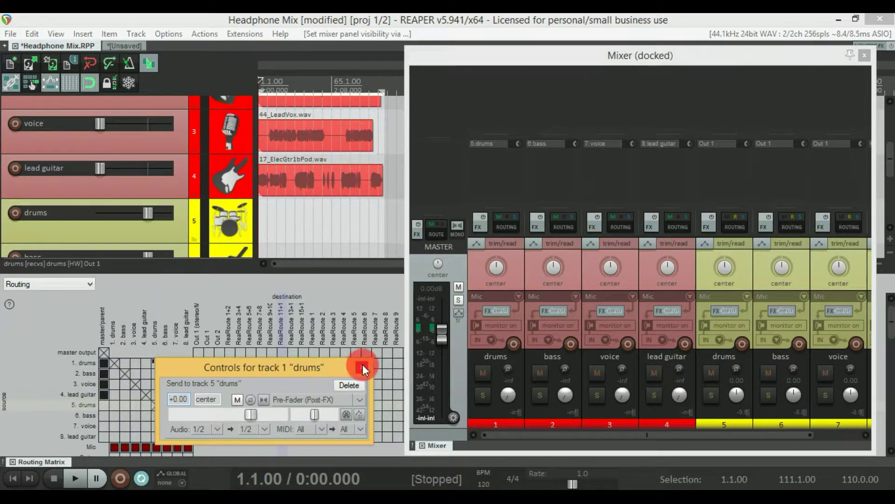
left_click(363, 365)
left_click(91, 370)
left_click(168, 373)
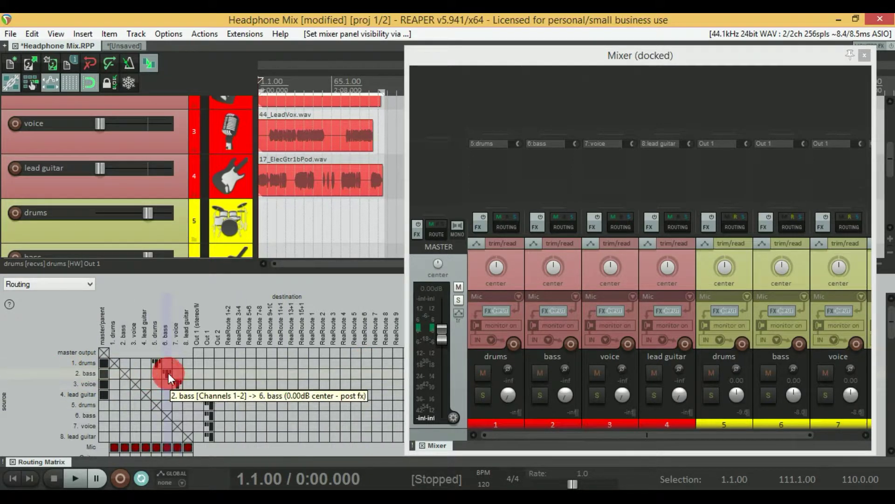
right_click(168, 373)
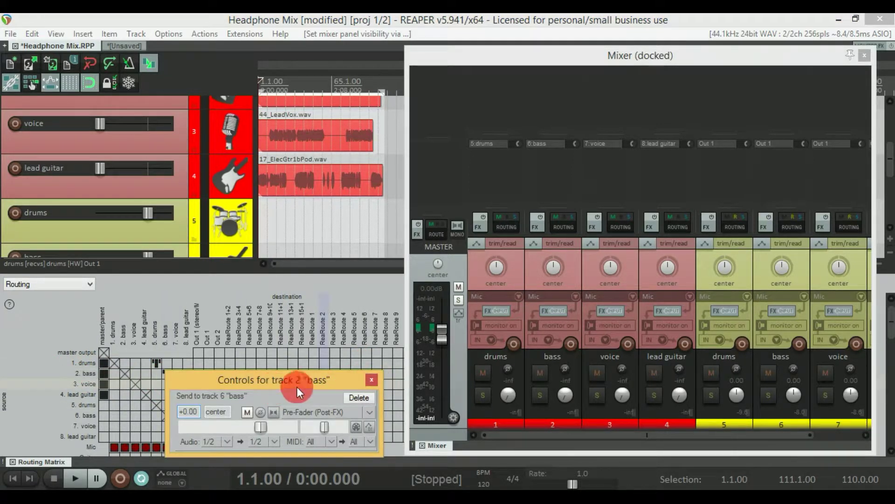
left_click(373, 378)
left_click(177, 384)
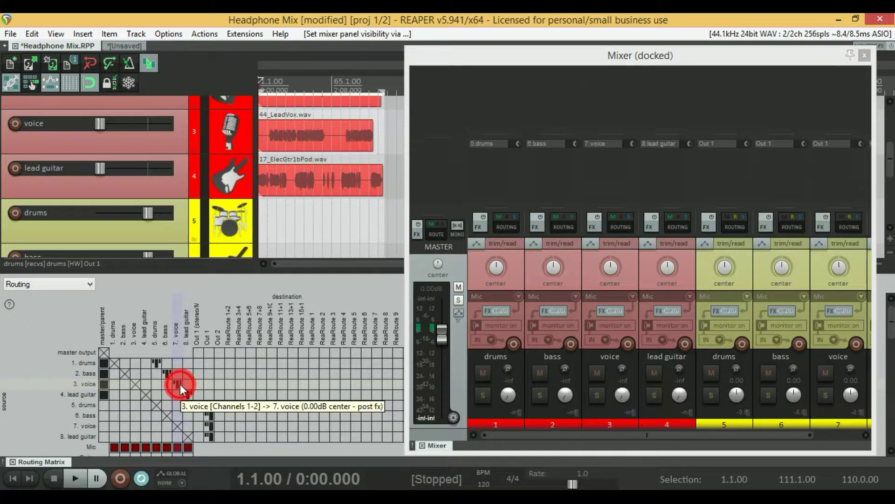
right_click(177, 384)
left_click(383, 391)
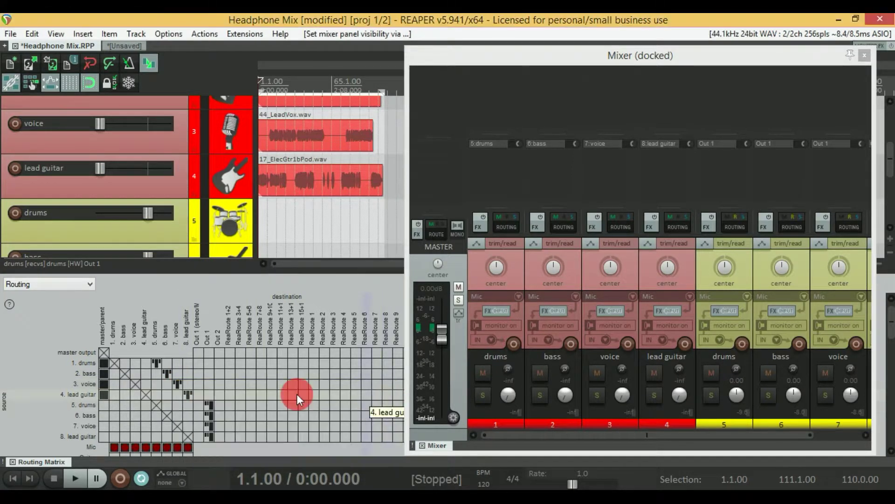
left_click(185, 393)
right_click(185, 393)
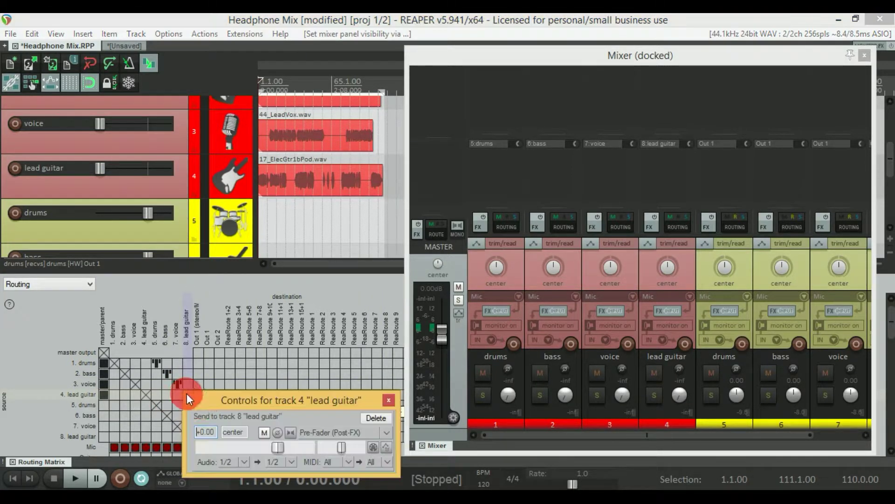
left_click(389, 400)
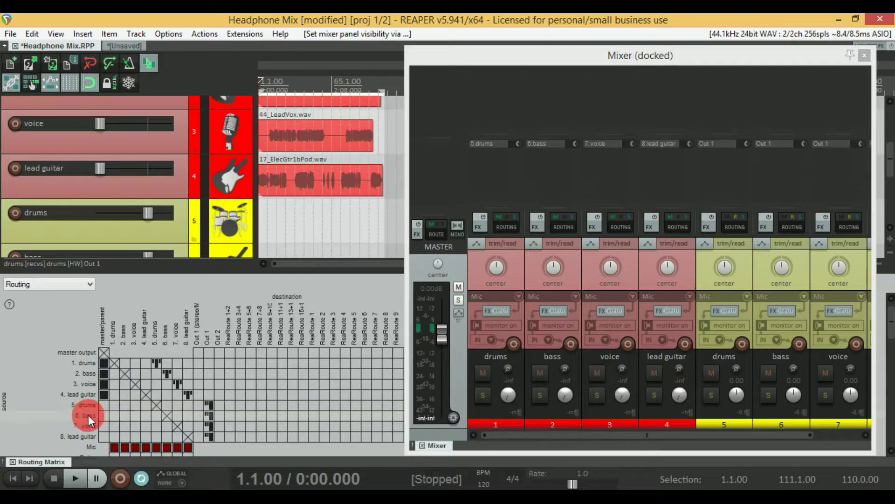
- Check the Out 1 hardware outputs of tracks 5 to 8 in the Routing Matrix and the volume faders in the track list
left_click(204, 405)
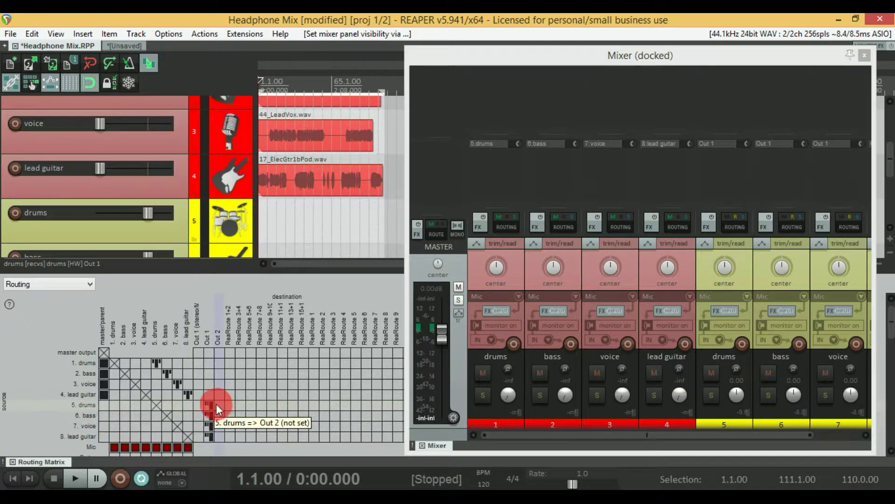
left_click(205, 342)
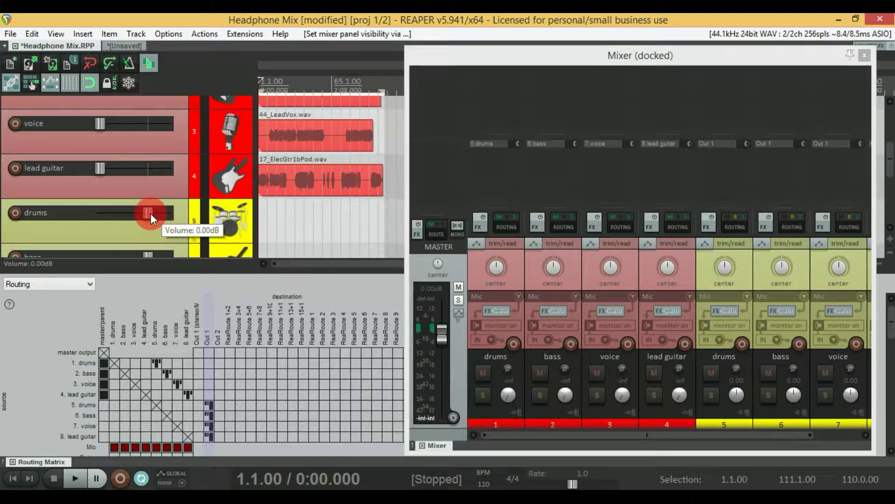
left_click(140, 147)
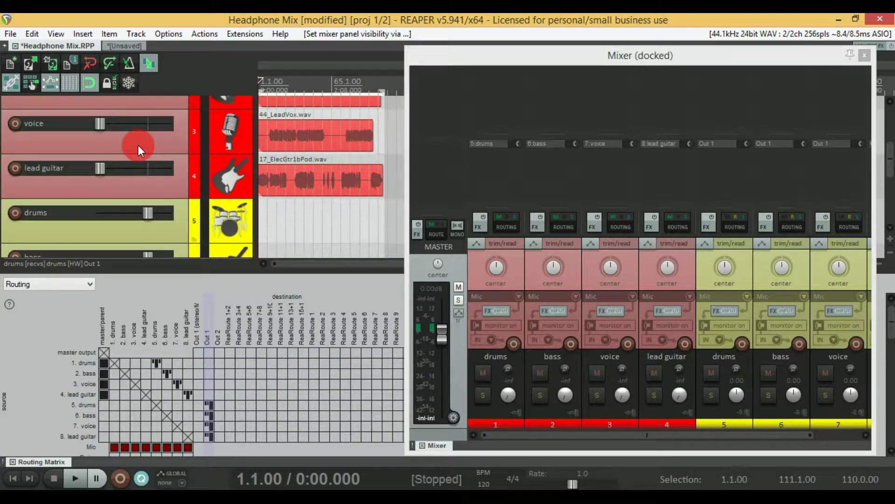
- Close the Routing Matrix, return to the top of the track list and play the project from 9.1.00
left_click(14, 462)
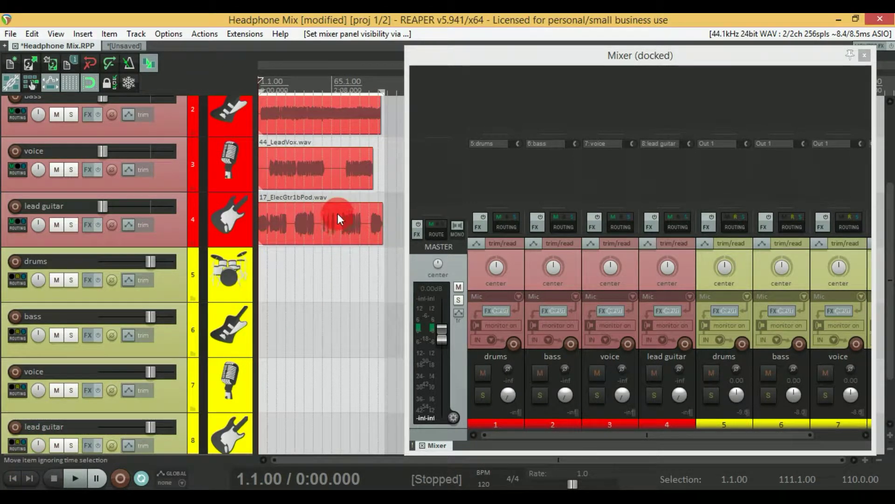
left_click(891, 205)
left_click_drag(891, 205, 856, 123)
left_click(433, 206)
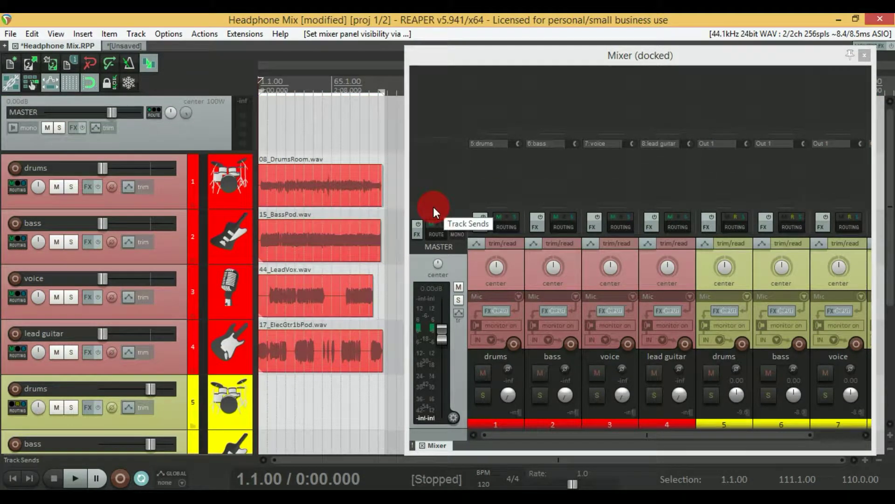
left_click(278, 103)
key("space")
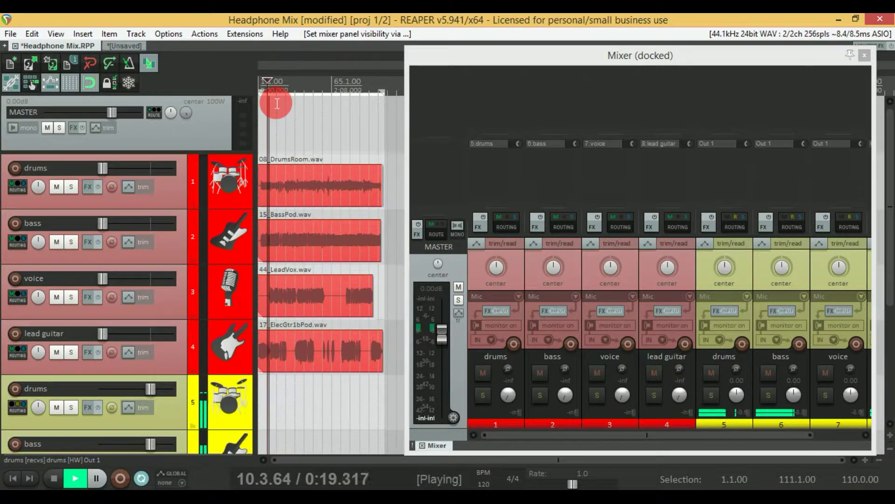
- Switch to the Normal track view with only red tracks 1 to 4 during playback
left_click(183, 251)
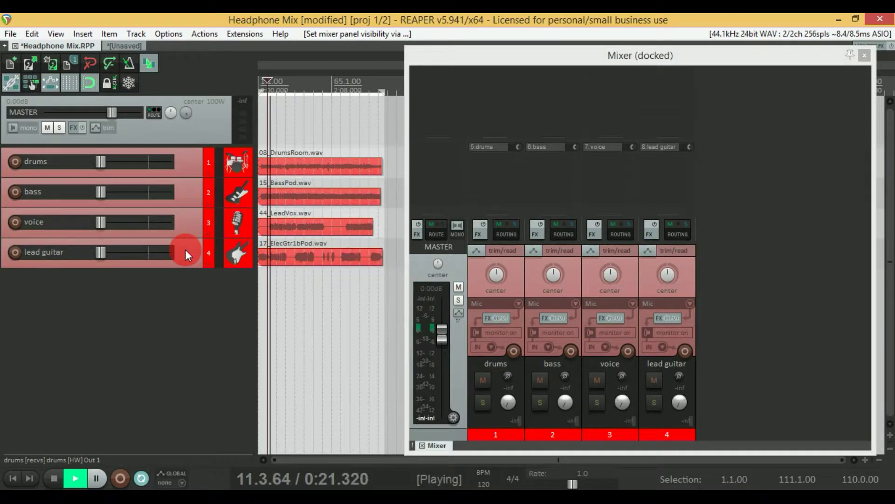
key("ctrl+shift+h")
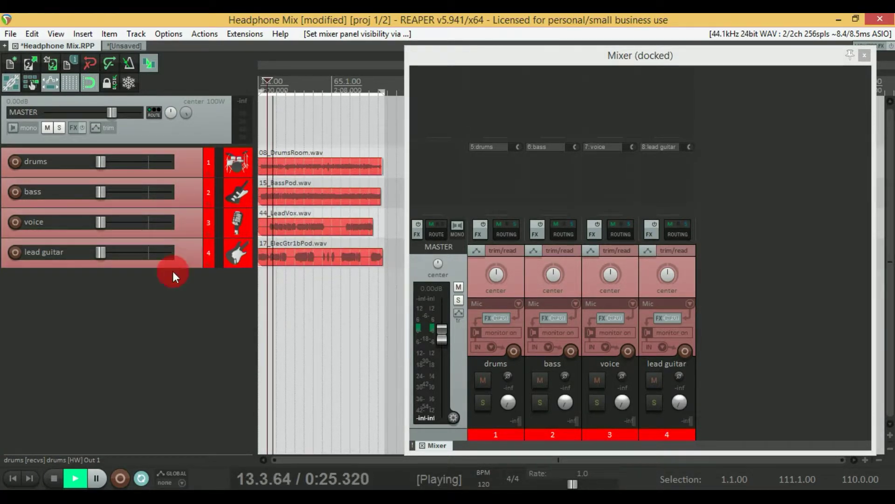
left_click(201, 250)
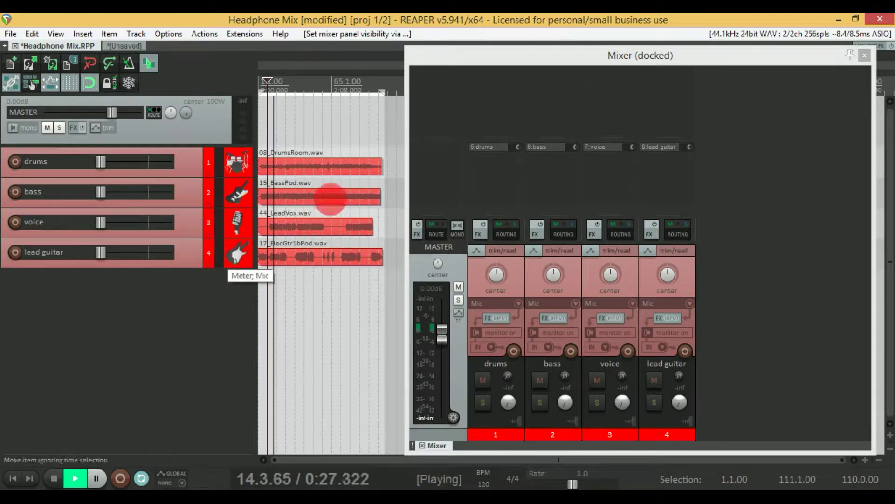
left_click(277, 194)
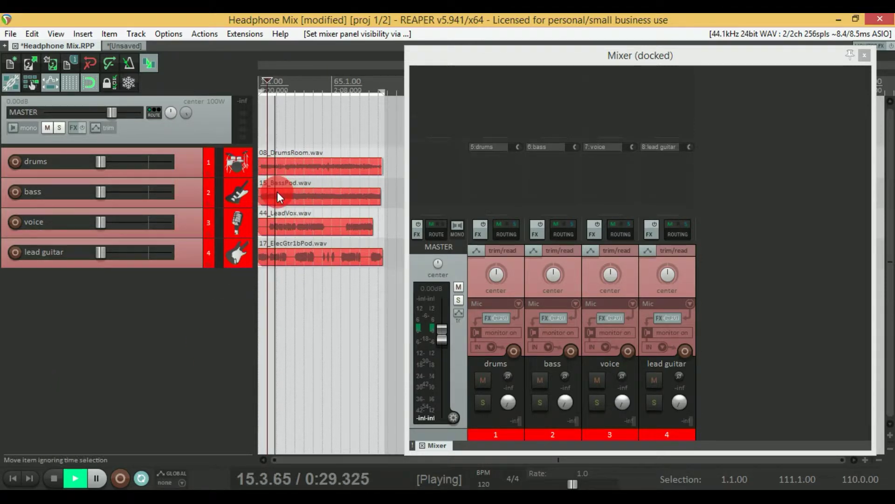
- Switch to the Headphones Mix track view with only yellow tracks 5 to 8 and check their volume faders and meters
key("F2")
left_click(208, 173)
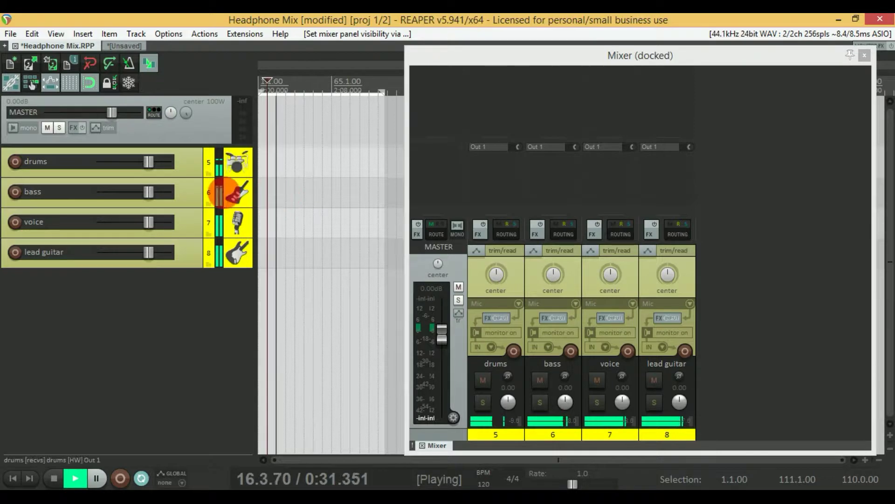
left_click(176, 254)
left_click(155, 168)
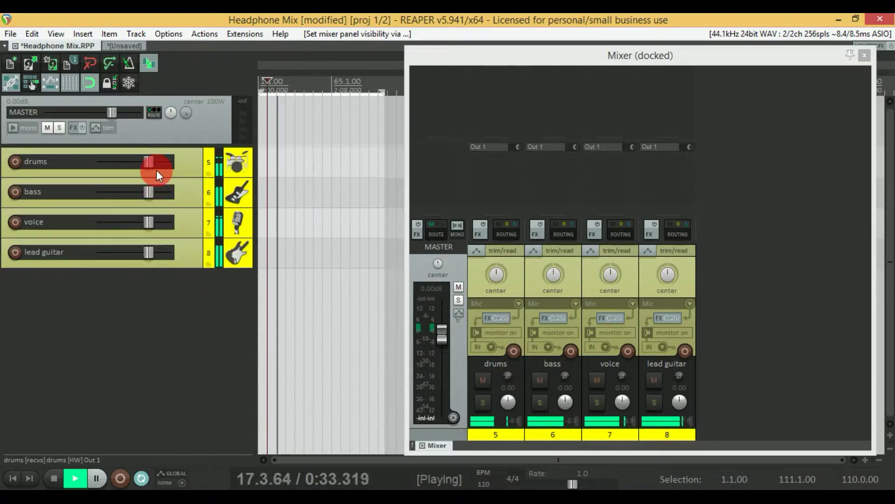
left_click(166, 189)
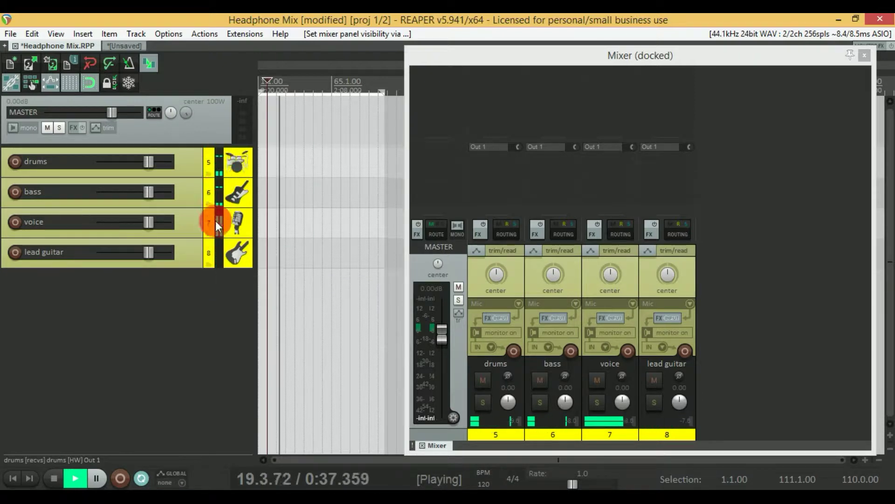
- Lower the headphone tracks to about -12.6 dB for lead guitar, -3.24 dB for voice, -4.72 dB for bass and -19.8 dB for drums
mouse_move(148, 253)
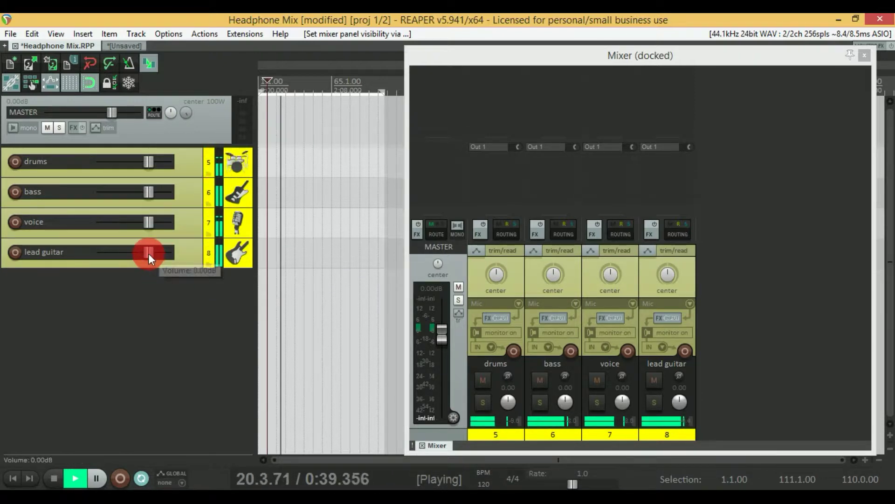
left_click_drag(148, 253, 131, 255)
left_click_drag(148, 223, 135, 227)
left_click_drag(150, 193, 142, 196)
left_click_drag(151, 165, 126, 166)
mouse_move(135, 224)
left_mouse_down()
mouse_move(150, 225)
mouse_move(145, 216)
left_mouse_up()
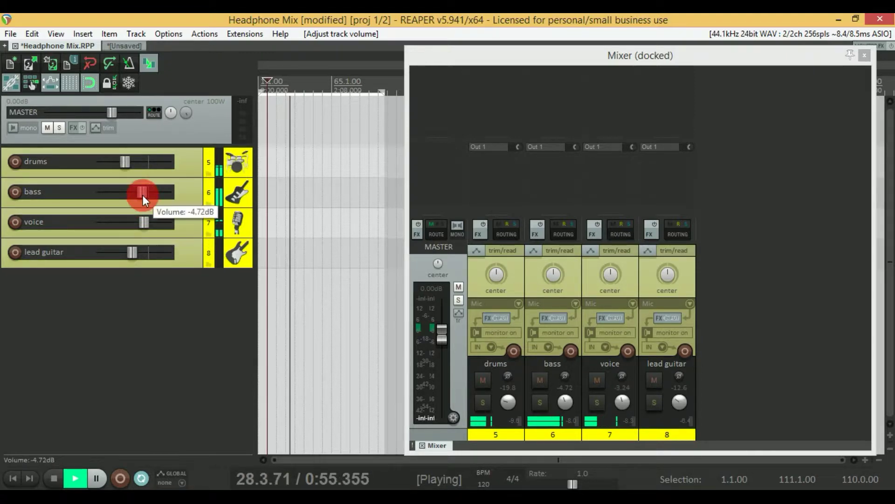
- Reset the voice headphone track's volume to 0.00 dB and set the bass headphone track to about -2.32 dB
double_click(142, 195)
double_click(146, 225)
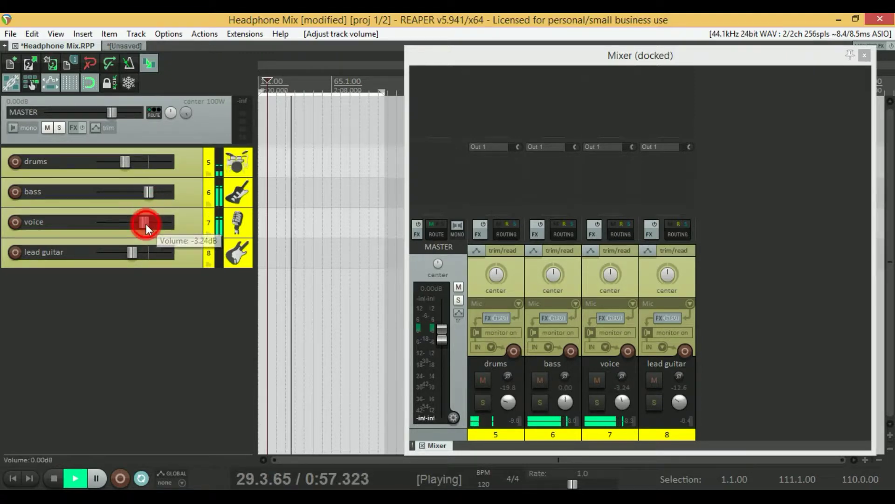
left_click_drag(149, 195, 145, 196)
left_click(150, 222)
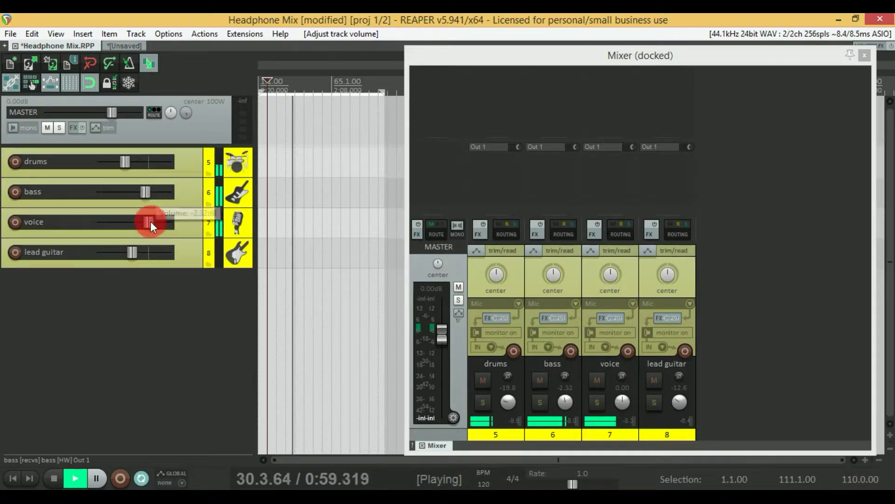
left_click(140, 248)
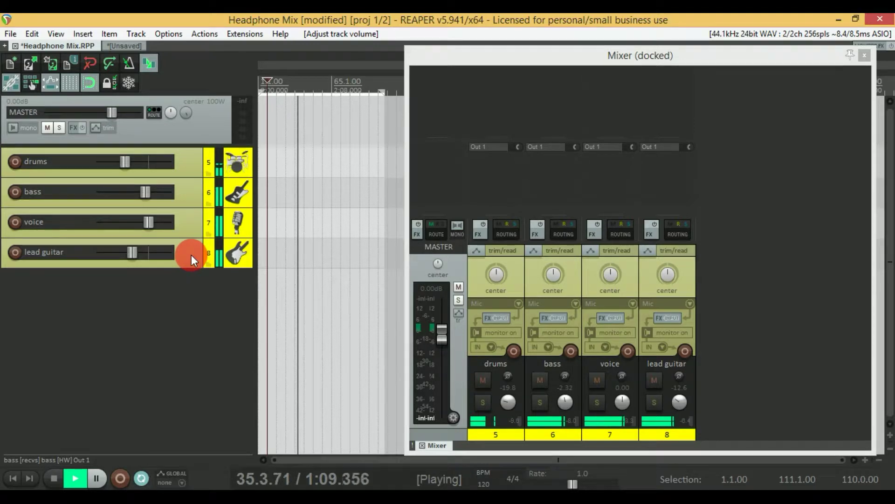
- Compare the Normal and Headphones Mix track views, ending on tracks 5 to 8, and stop playback
key("F7")
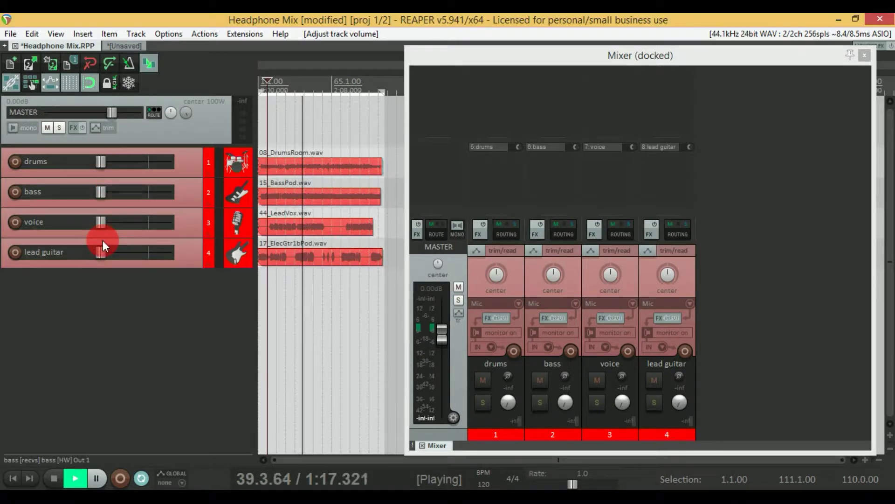
key("ctrl+2")
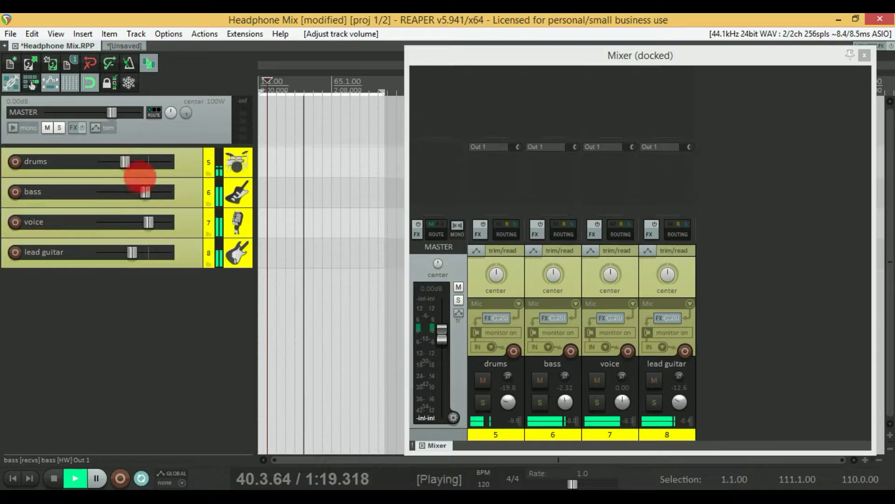
mouse_move(138, 248)
key("space")
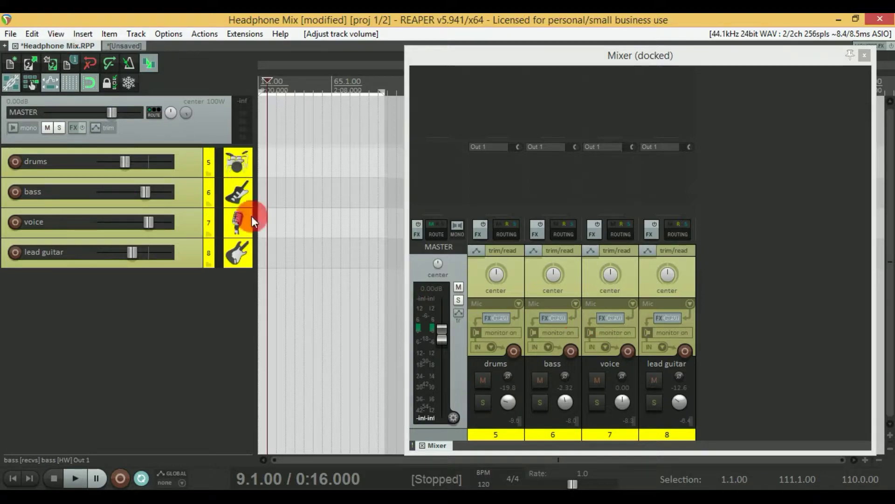
- Open the Screensets/Layouts window with the project's saved track views
left_click(105, 84)
left_click(55, 34)
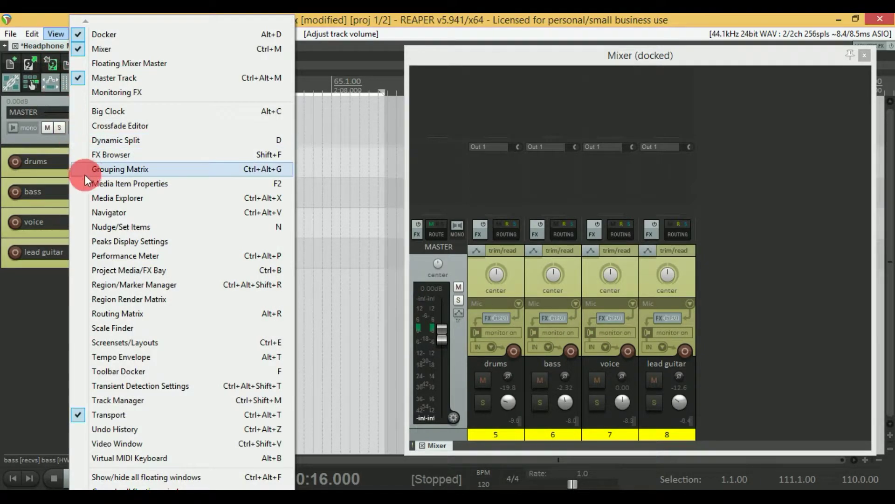
left_click(94, 189)
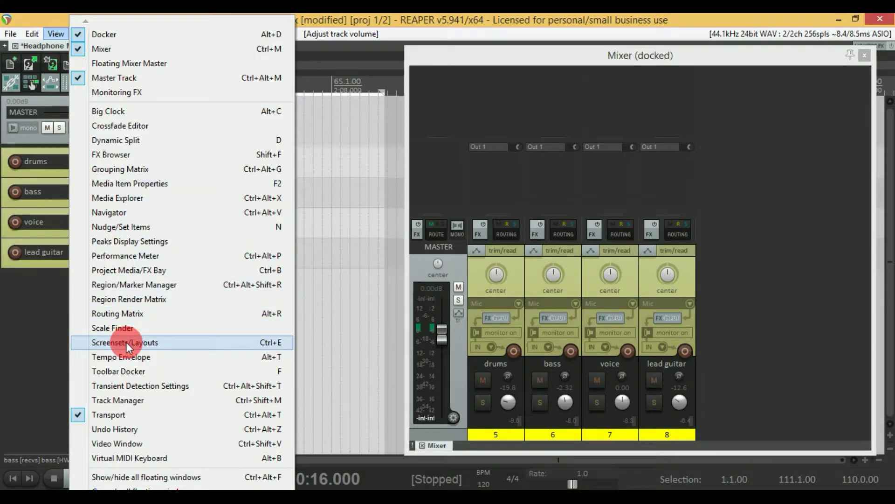
left_click(279, 339)
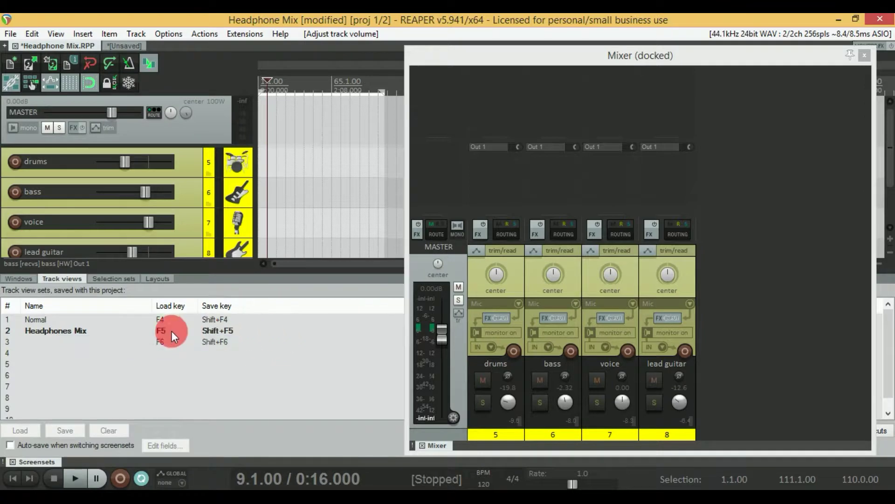
- Load the Normal track view, the Headphones Mix track view and the Normal track view again
left_click(92, 320)
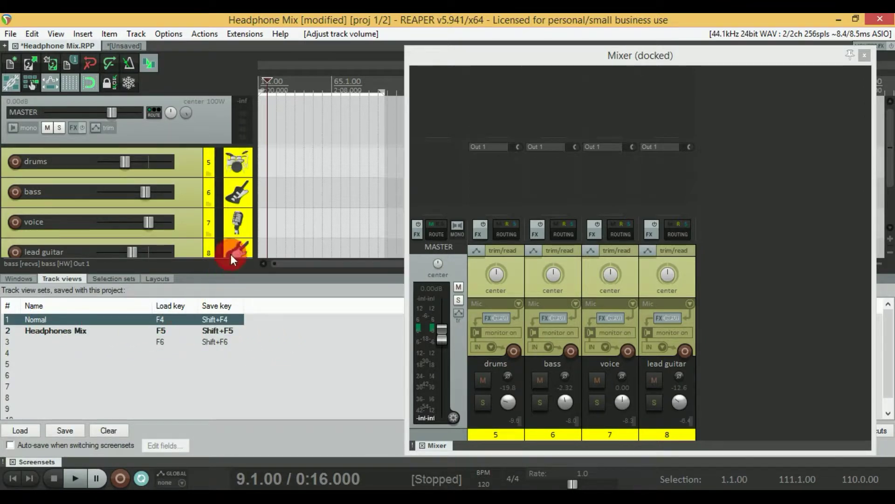
key("F4")
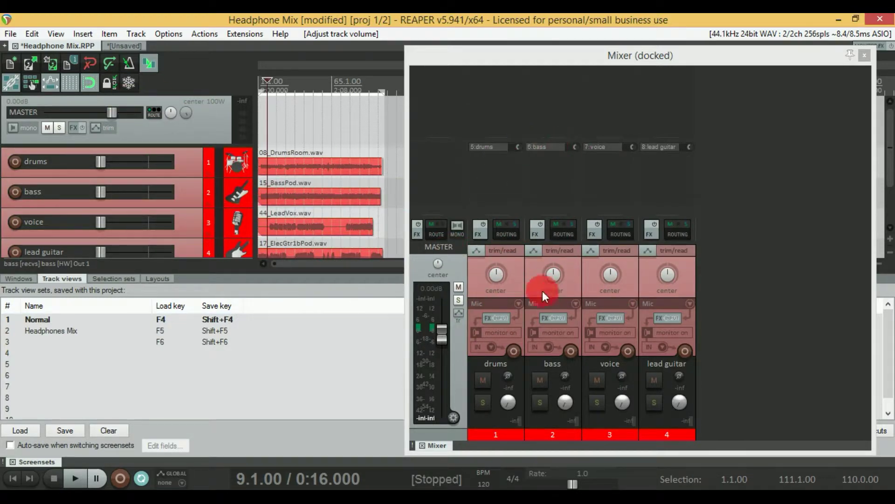
key("F5")
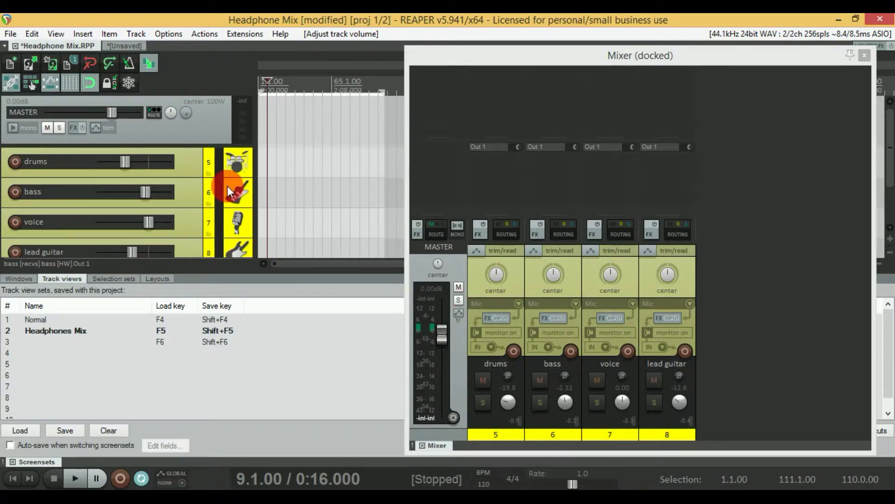
left_click(74, 320)
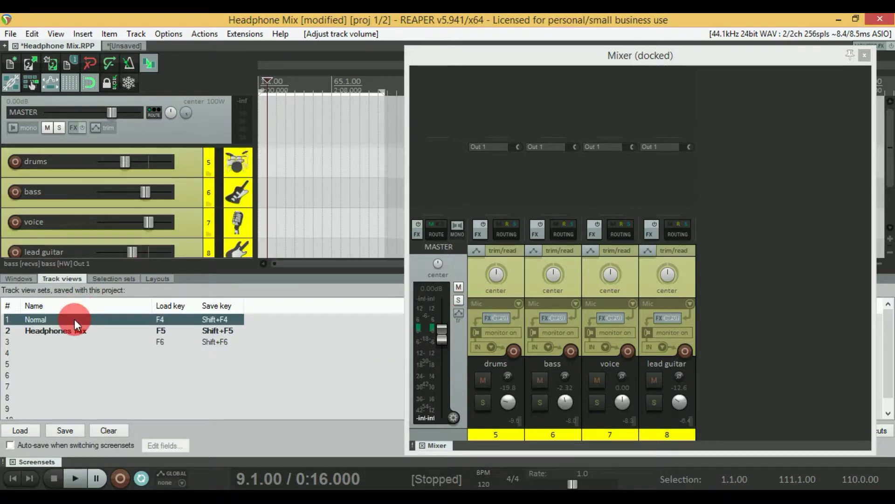
key("F4")
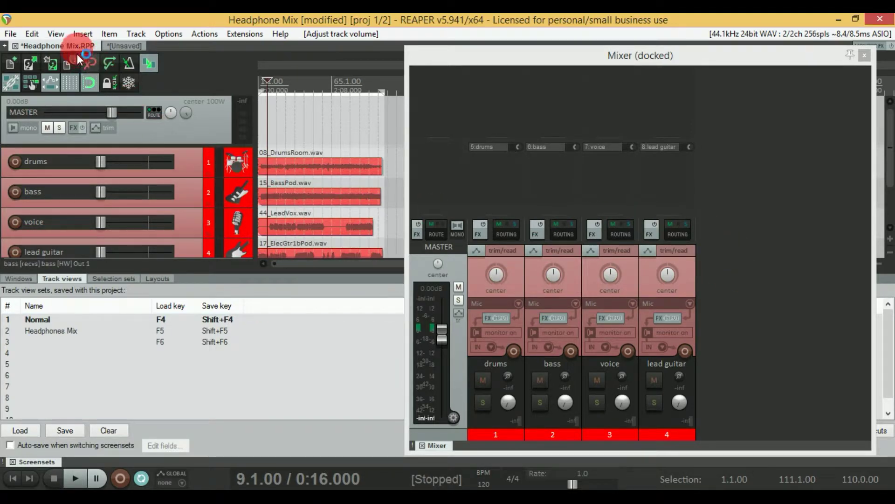
- Open the Track Manager, place it over the mixer and try out the tracks' TCP and MCP visibility settings
left_click(57, 33)
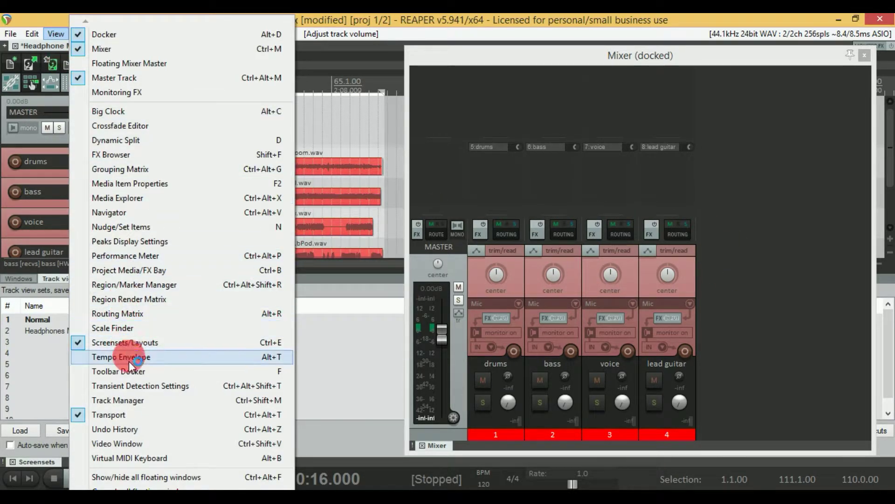
left_click(140, 400)
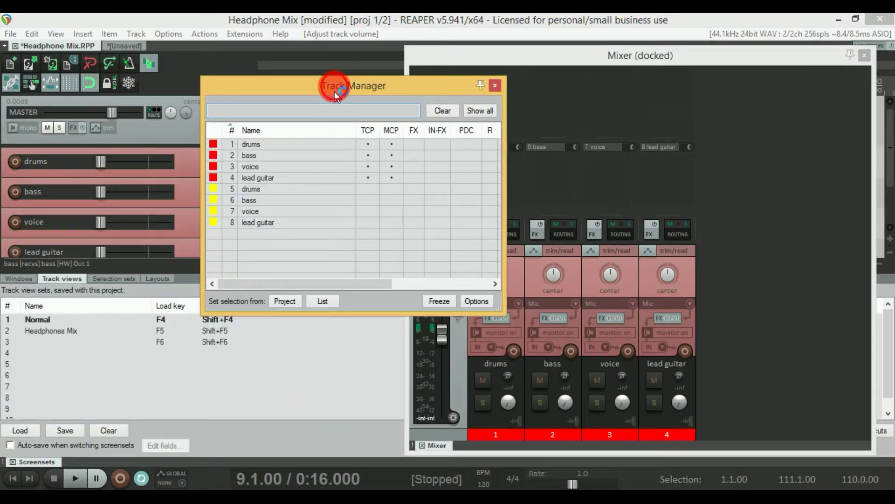
left_click_drag(344, 86, 654, 78)
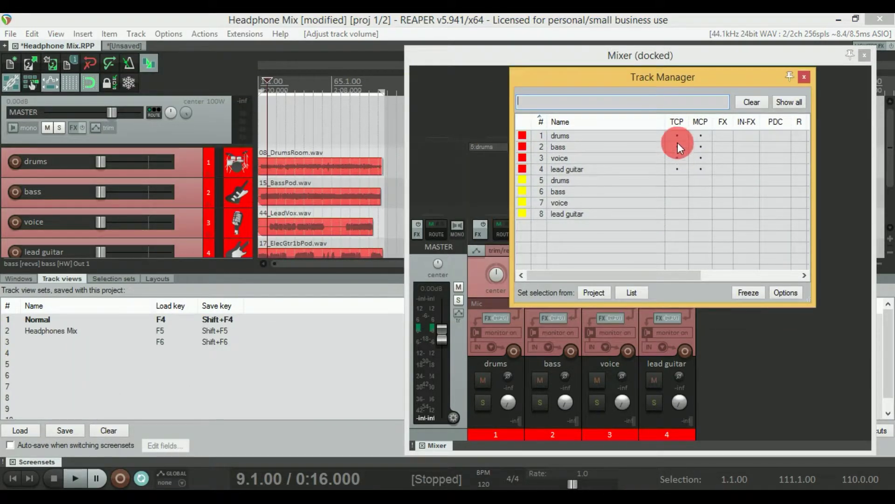
left_click_drag(678, 141, 696, 138)
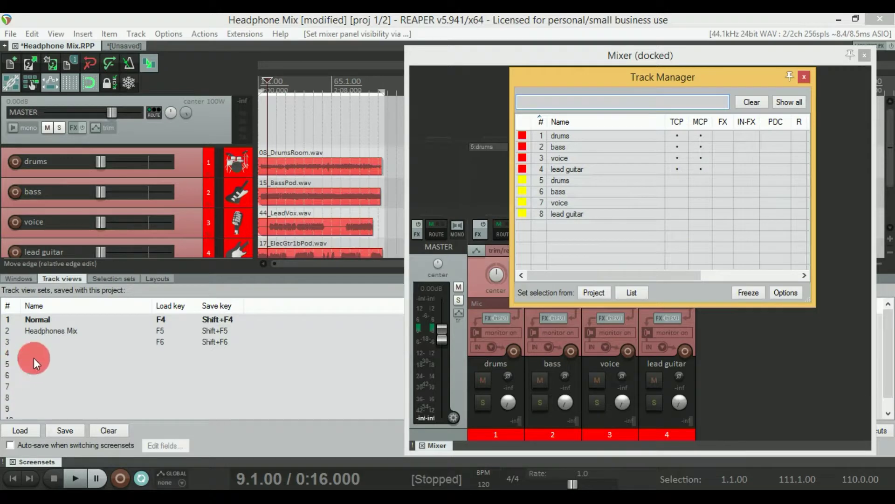
- Save the current display of tracks 1 to 4 as the Normal track view, including track control panel and mixer status
left_click(61, 429)
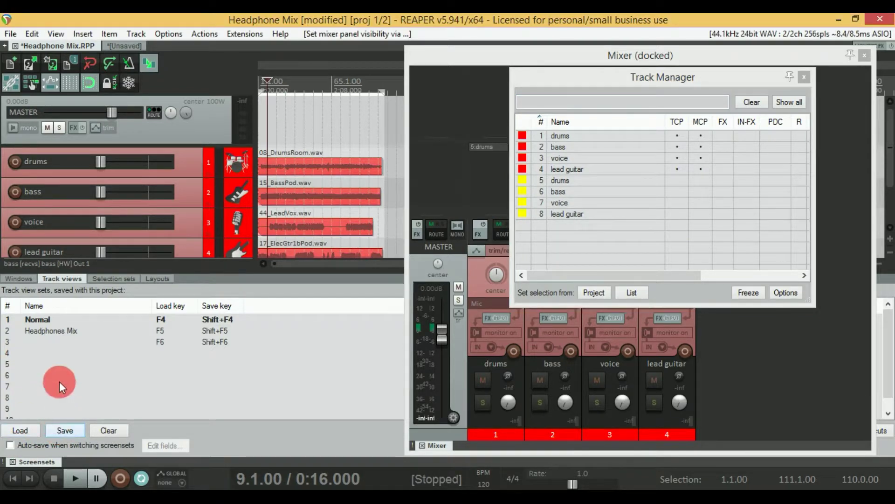
left_click(49, 319)
left_click(73, 432)
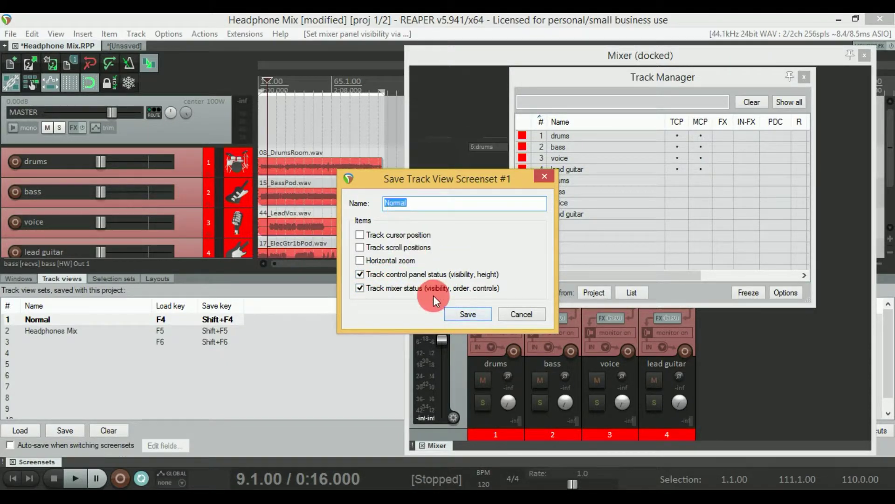
left_click(460, 309)
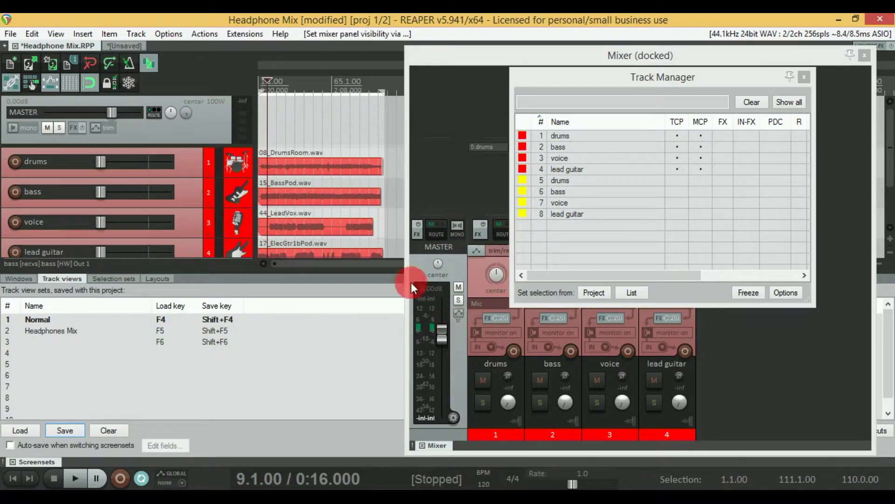
- Hide tracks 1 to 4, show tracks 5 to 8 in both TCP and MCP, and save that as the Headphones Mix track view
left_click_drag(679, 135, 689, 192)
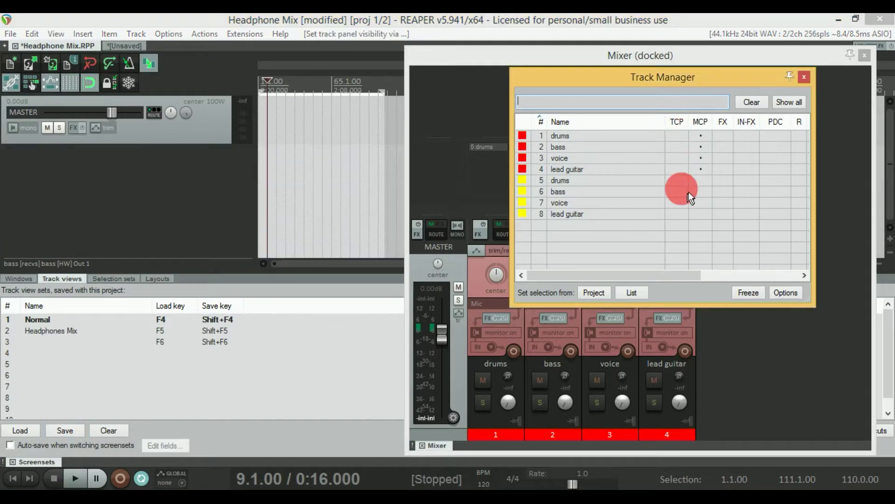
left_click_drag(696, 137, 711, 225)
left_click_drag(701, 188, 708, 217)
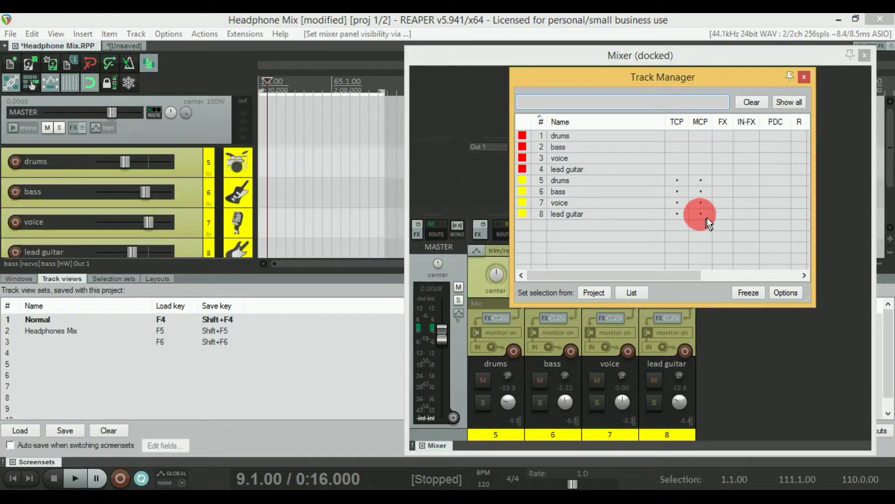
left_click(88, 330)
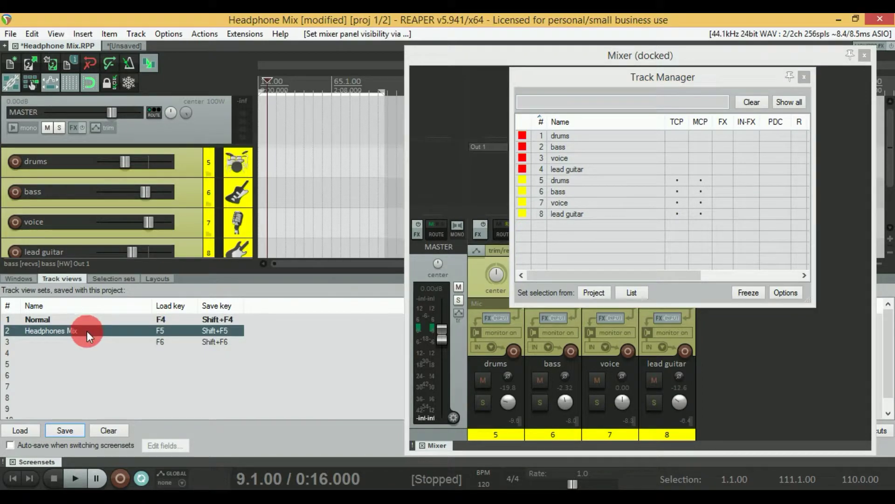
left_click(67, 428)
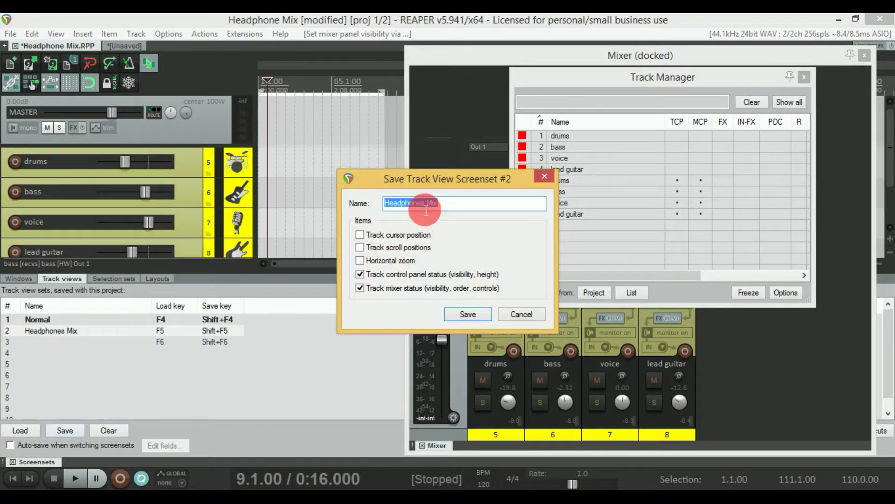
left_click(467, 315)
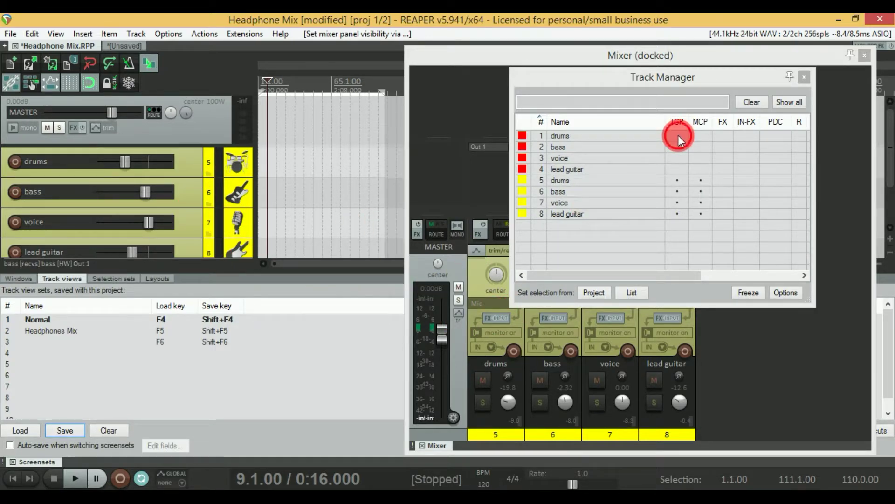
- Show tracks 1 to 4 in TCP and MCP as well, close the Track Manager and enlarge the track area
left_click_drag(678, 135, 679, 169)
left_click(701, 134)
left_click_drag(701, 134, 701, 169)
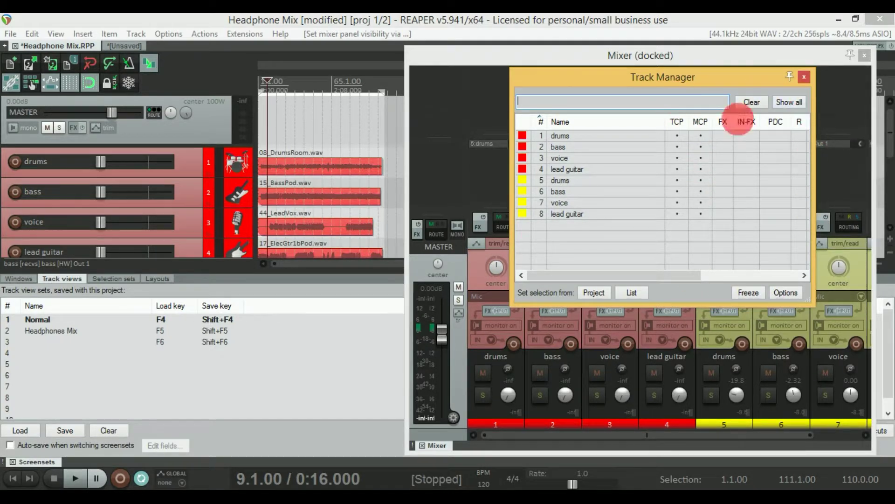
left_click(805, 77)
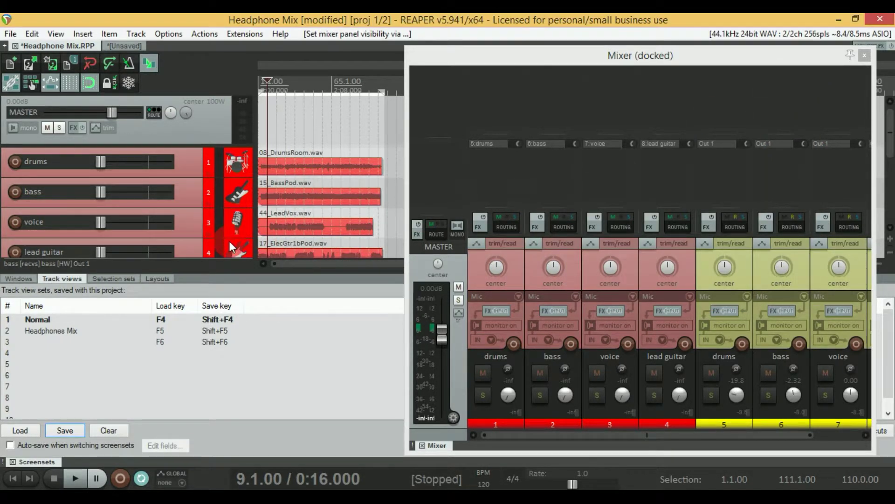
left_click_drag(235, 274, 241, 327)
left_click(146, 182)
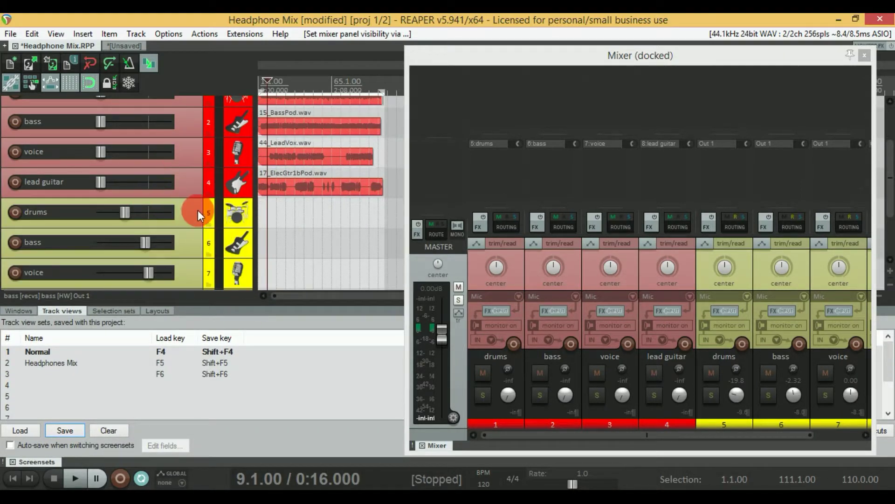
scroll(198, 211, "up", 3)
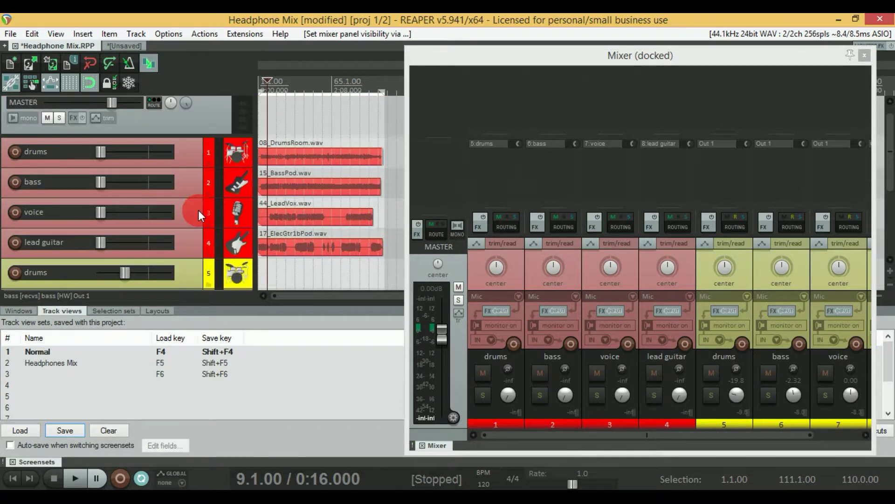
- Load the Normal track view, switch to the Headphones Mix track view and close the Screensets window
key("F4")
key("F5")
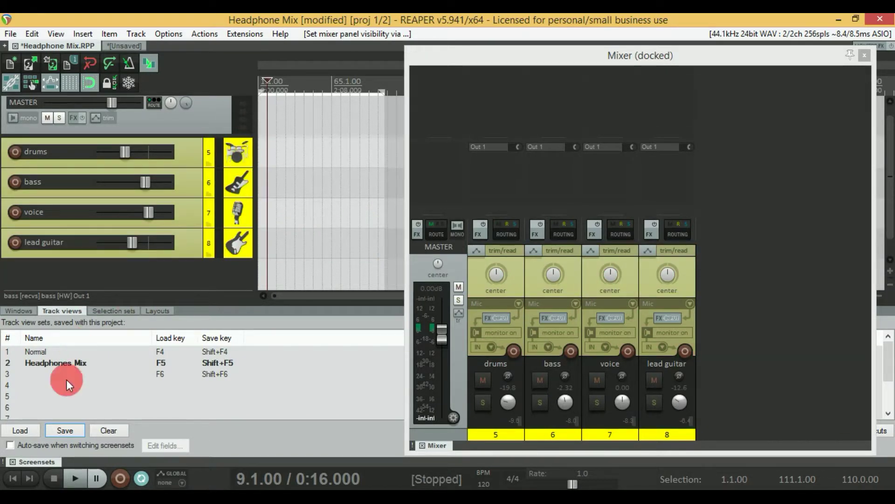
left_click(9, 461)
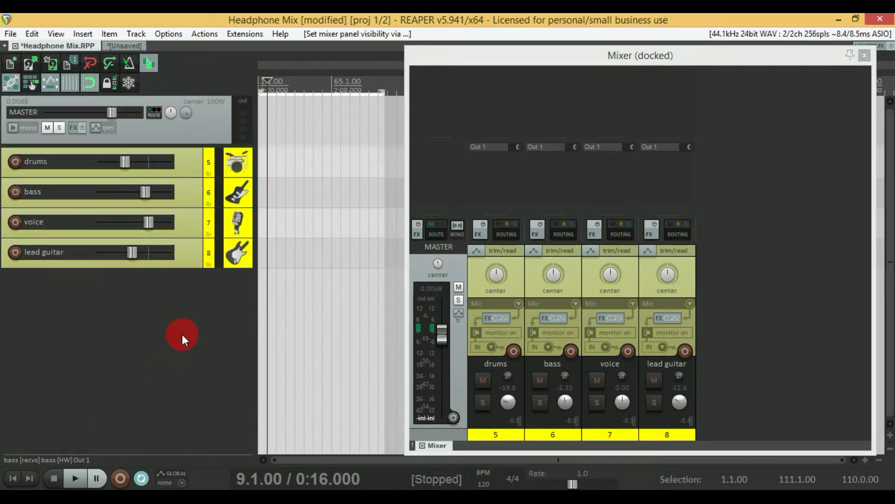
- During playback, set the headphone mix volumes to -22.1 dB for drums, 0.00 dB for bass and -4.22 dB for voice
key("space")
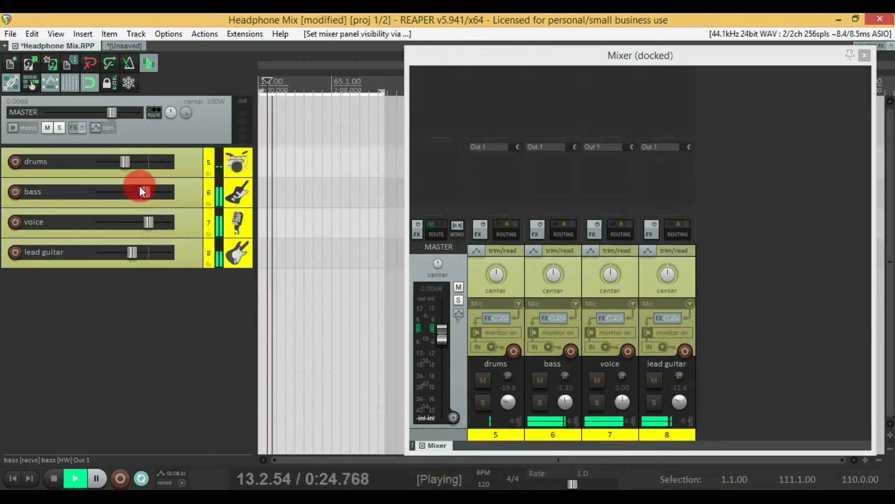
mouse_move(127, 164)
left_mouse_down()
mouse_move(151, 164)
mouse_move(125, 165)
left_mouse_up()
mouse_move(146, 192)
left_mouse_down()
mouse_move(143, 222)
mouse_move(143, 188)
left_mouse_up()
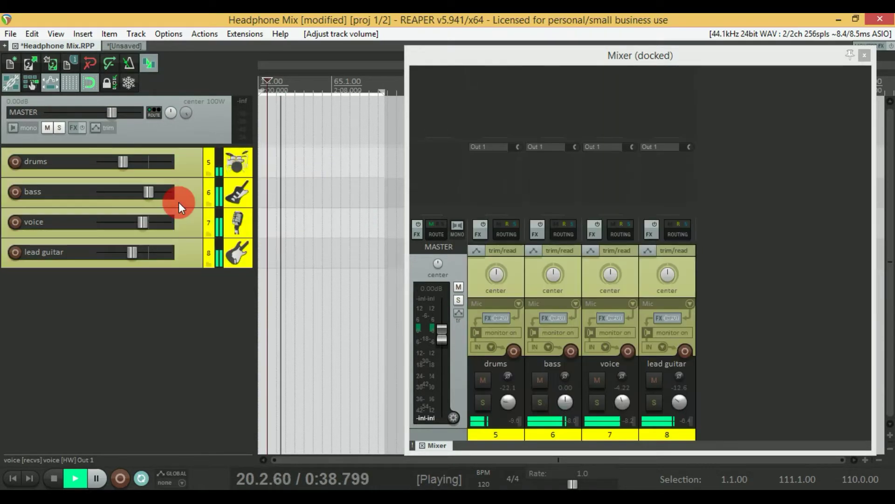
key("space")
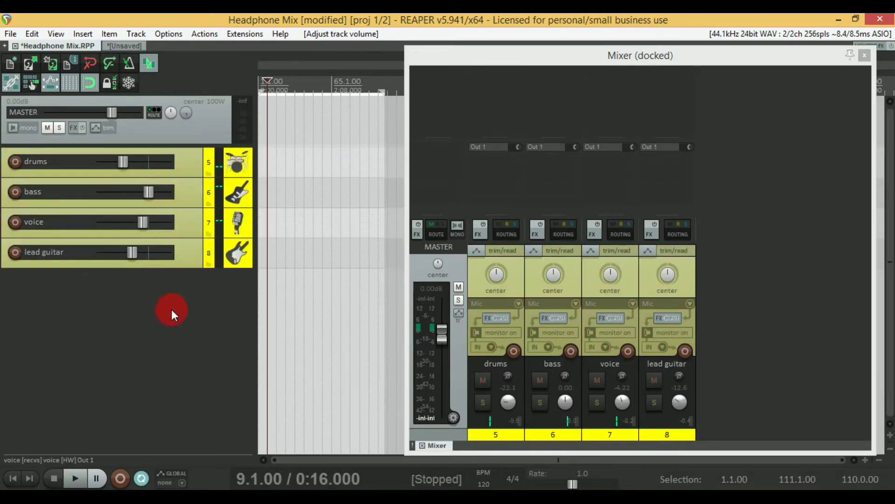
- Reopen the Track Manager, make tracks 1 to 4 visible in TCP and MCP alongside tracks 5 to 8, and close it
left_click(53, 37)
left_click(128, 401)
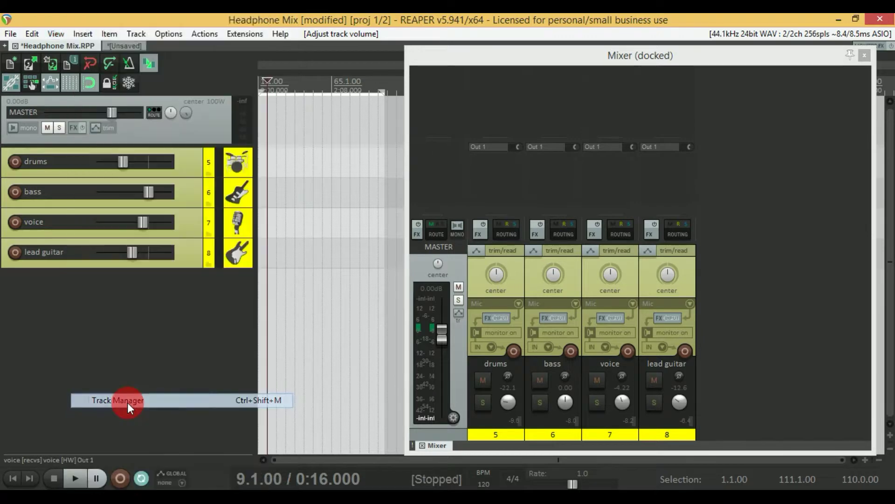
left_click_drag(677, 139, 677, 169)
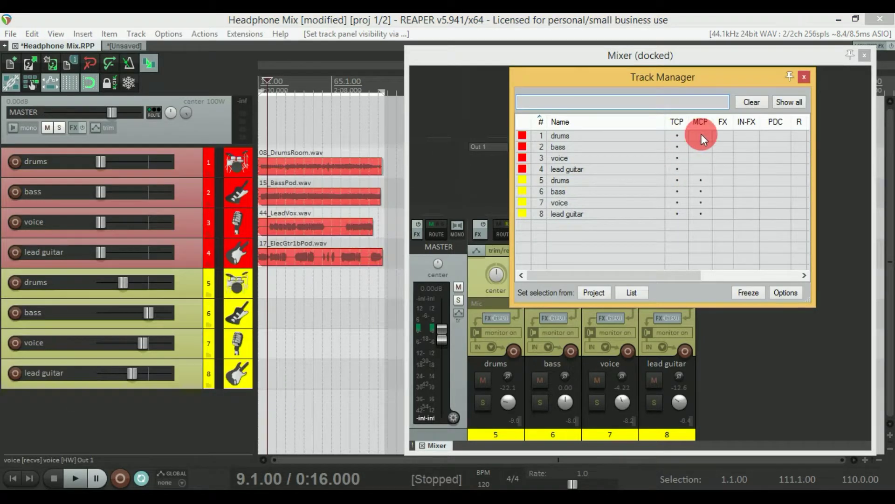
left_click_drag(702, 135, 702, 169)
left_click(804, 77)
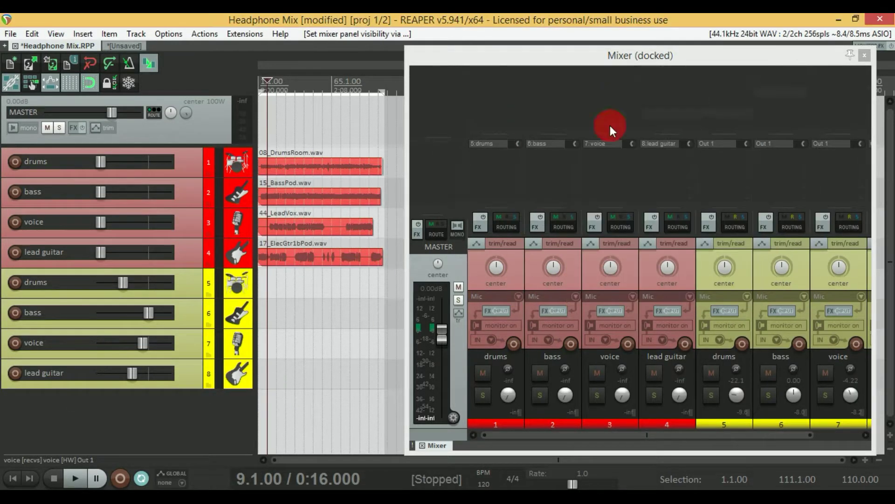
- Recall the Normal track view and return to the Headphones Mix track view with tracks 5 to 8
left_click(490, 146)
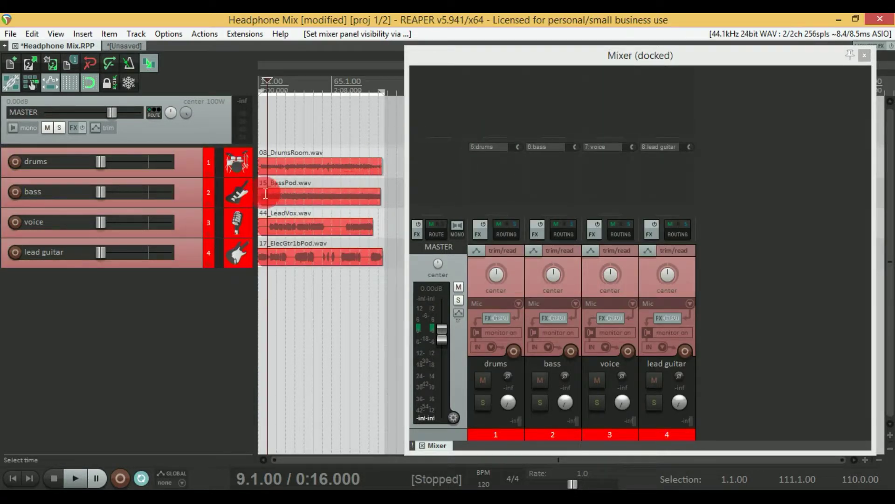
left_click(251, 221)
left_click(48, 66)
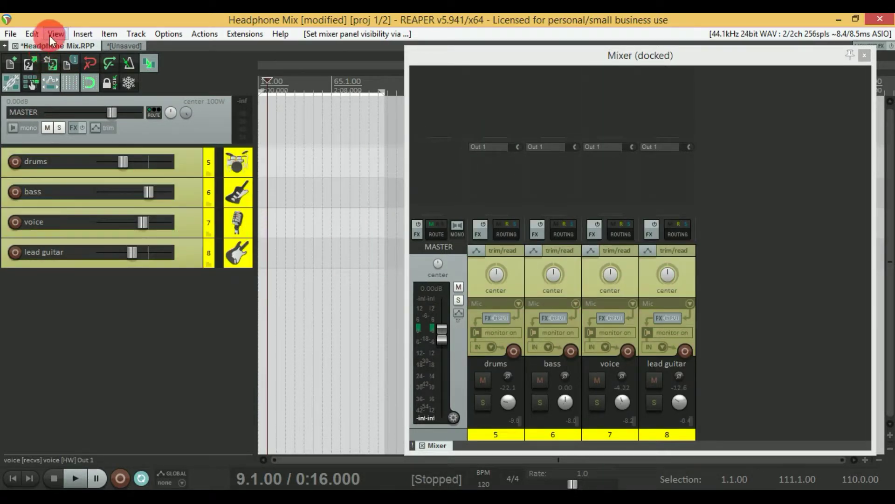
- Open the Routing Matrix and route the master output to the stereo hardware pair Out 1 / Out 2
left_click(51, 34)
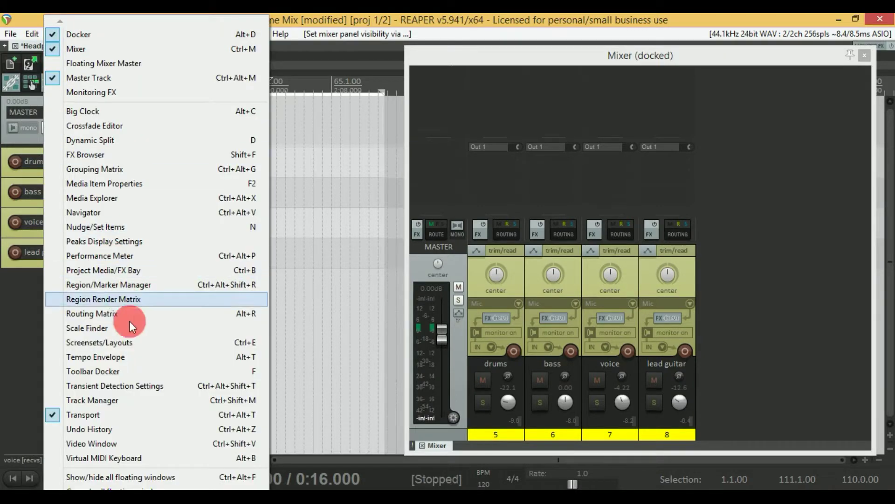
left_click(117, 315)
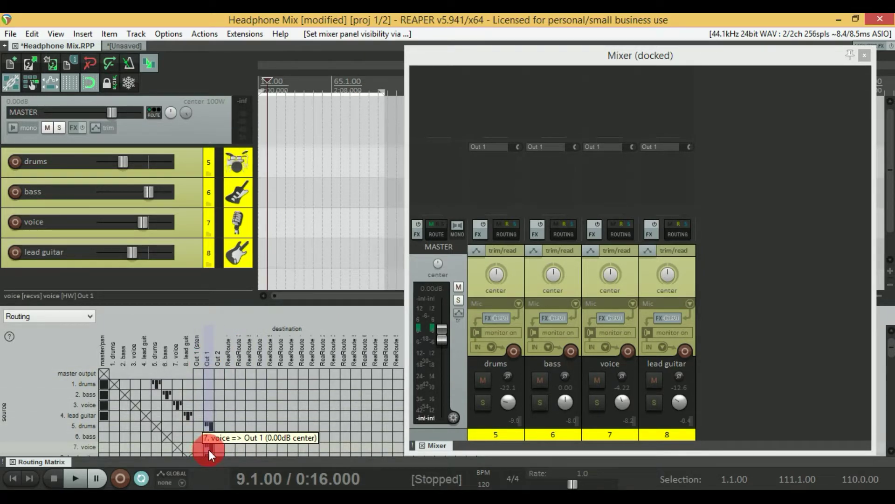
left_click(198, 372)
- During playback, examine the send controls from track 1 to track 5 and the hardware output controls of track 5
key("space")
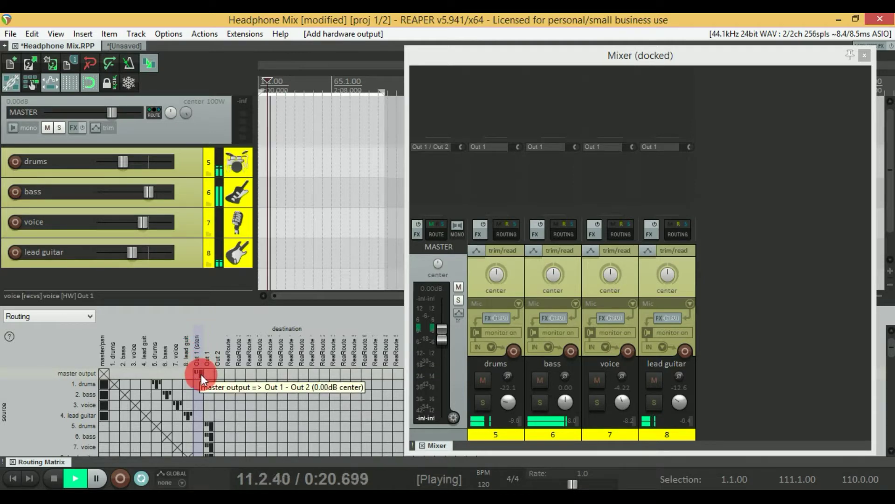
left_click(160, 386)
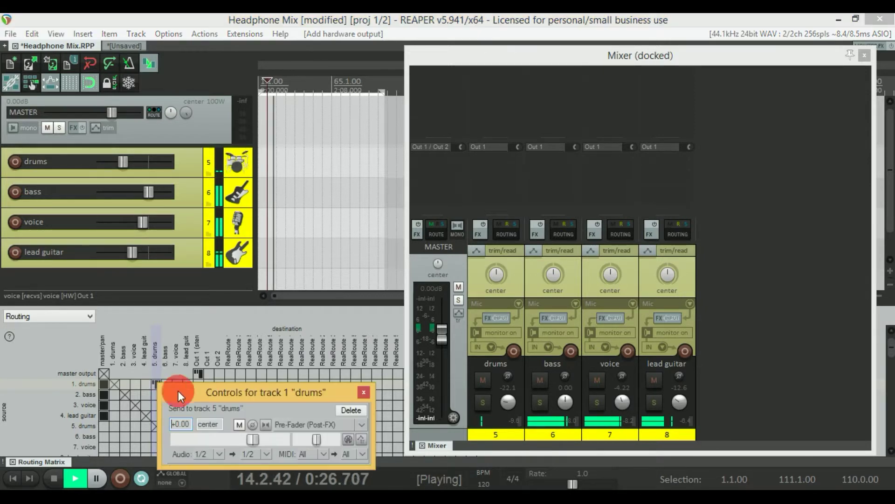
left_click(362, 392)
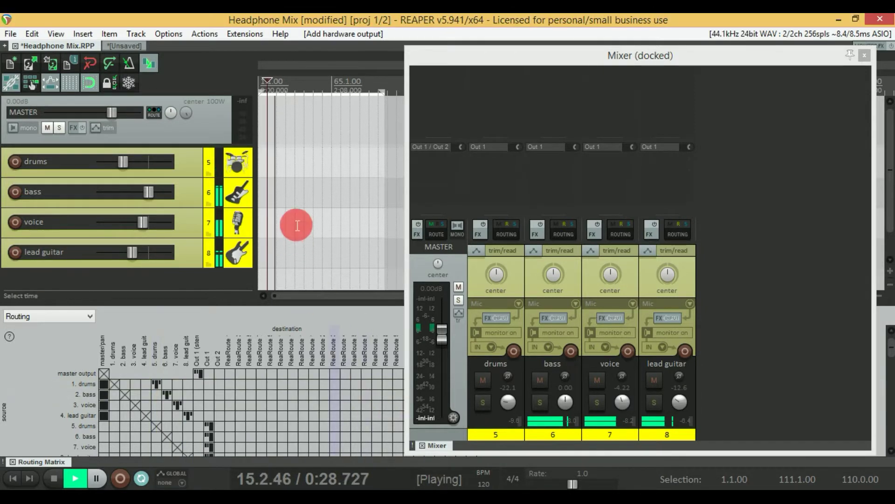
left_click(213, 425)
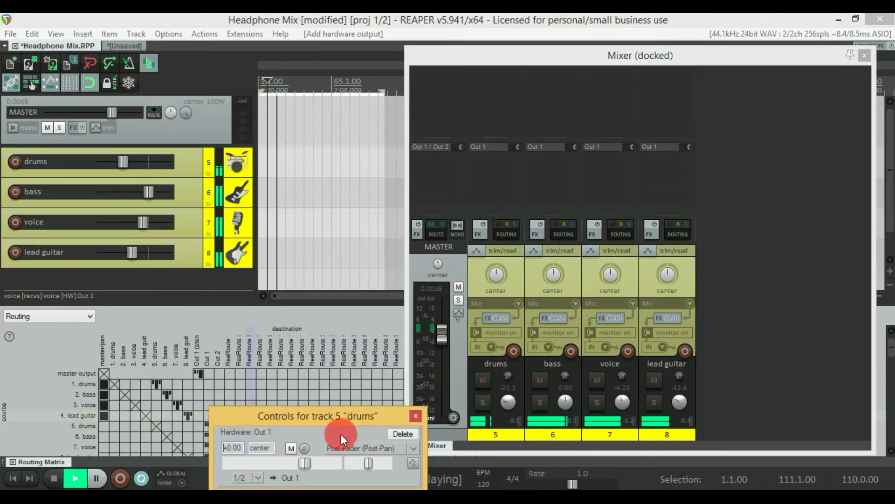
left_click(413, 419)
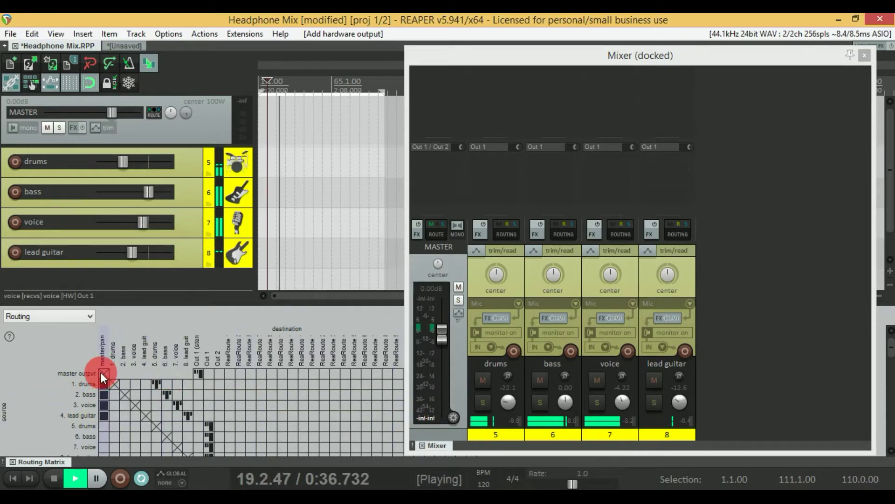
key("space")
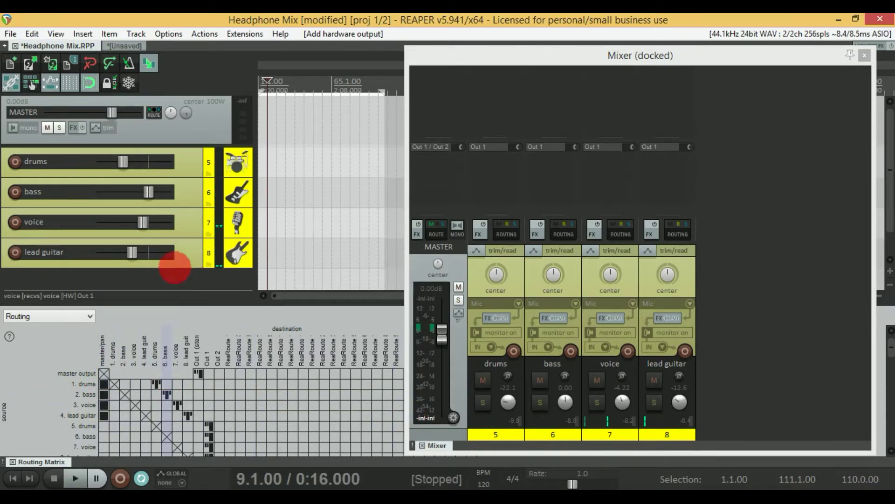
- Examine the routing windows of track 5 drums and track 6 bass, including master send, hardware output and receives
scroll(187, 236, "up", 3)
scroll(186, 234, "up", 2)
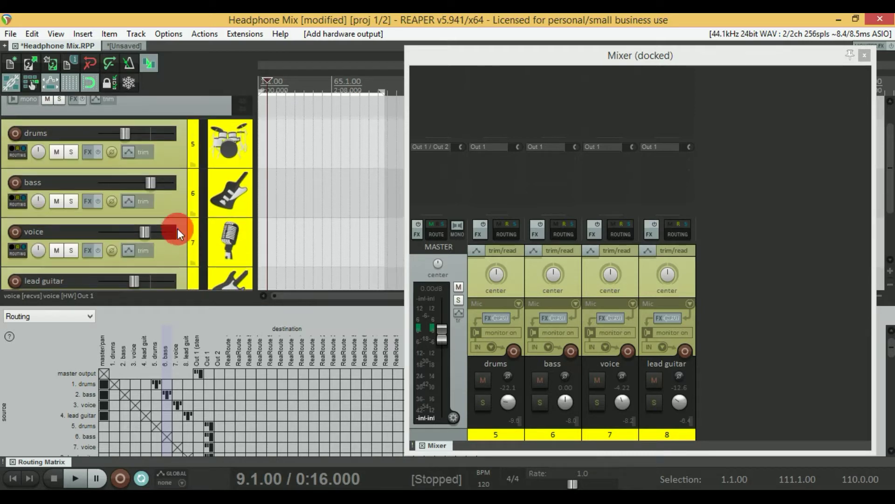
left_click(25, 152)
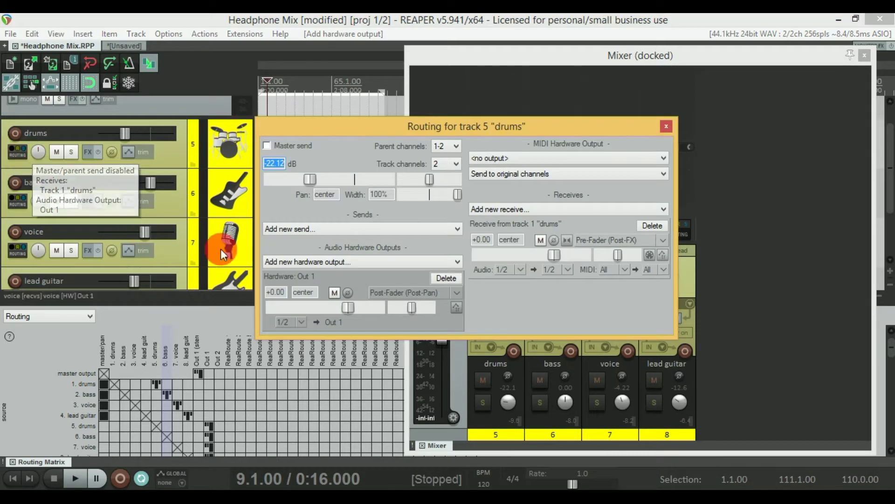
left_click(270, 146)
left_click(666, 126)
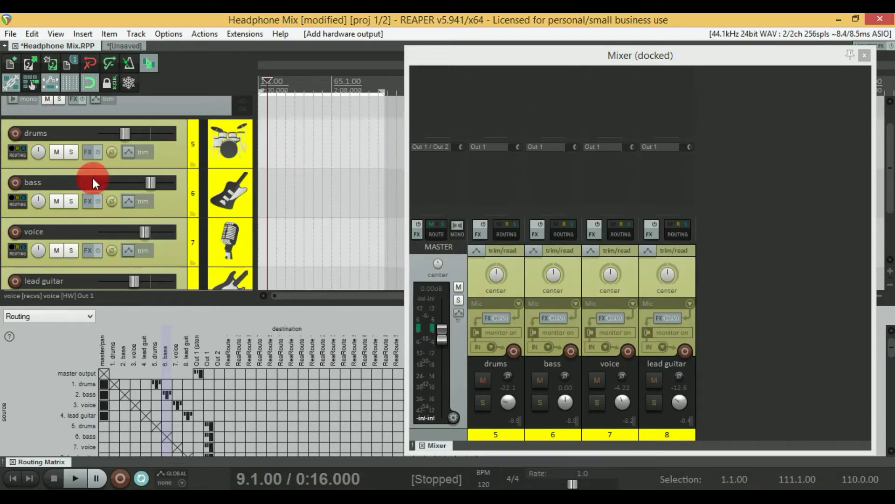
left_click(18, 202)
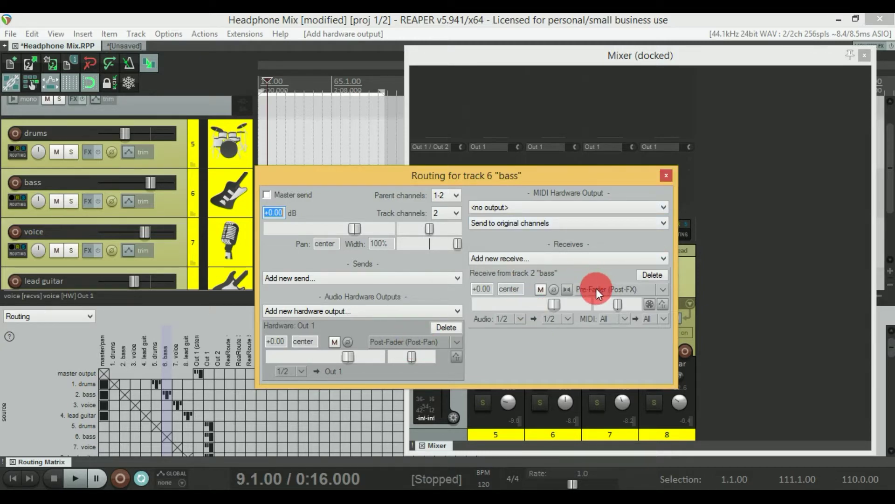
left_click(663, 176)
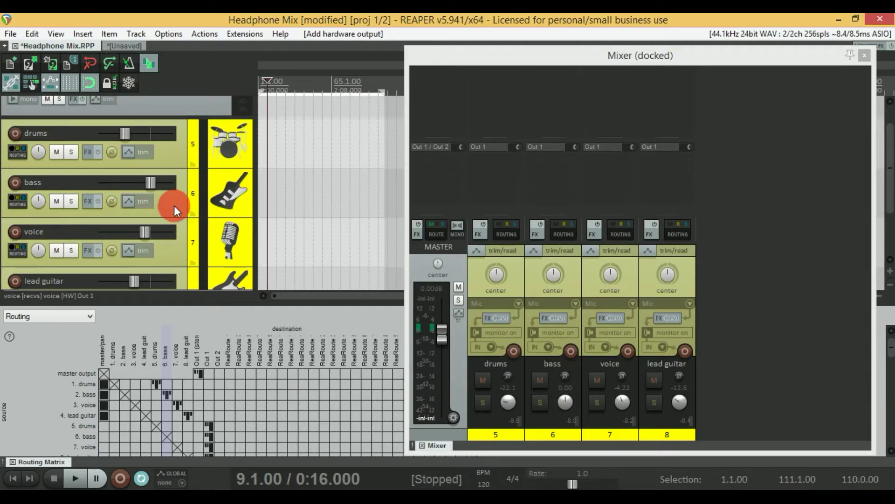
- Close the Routing Matrix and shrink the track heights so headphone tracks 5 to 8 are compact in the track list
scroll(168, 206, "up", 1)
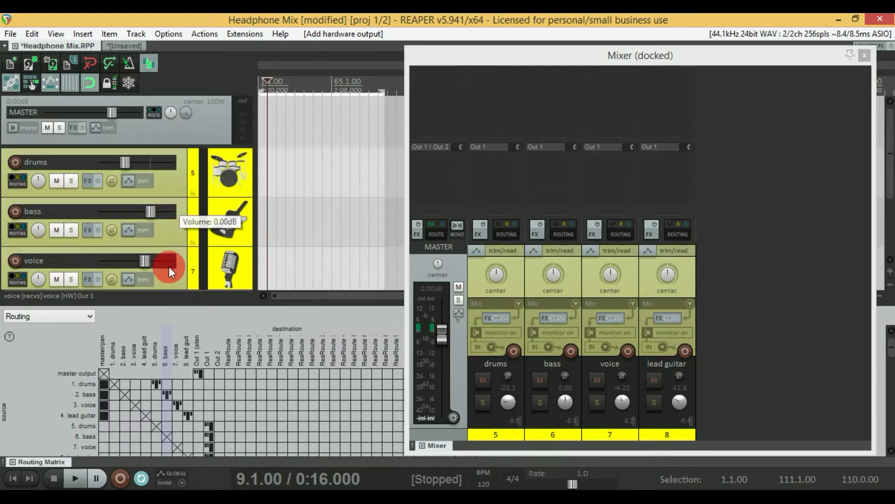
left_click(12, 461)
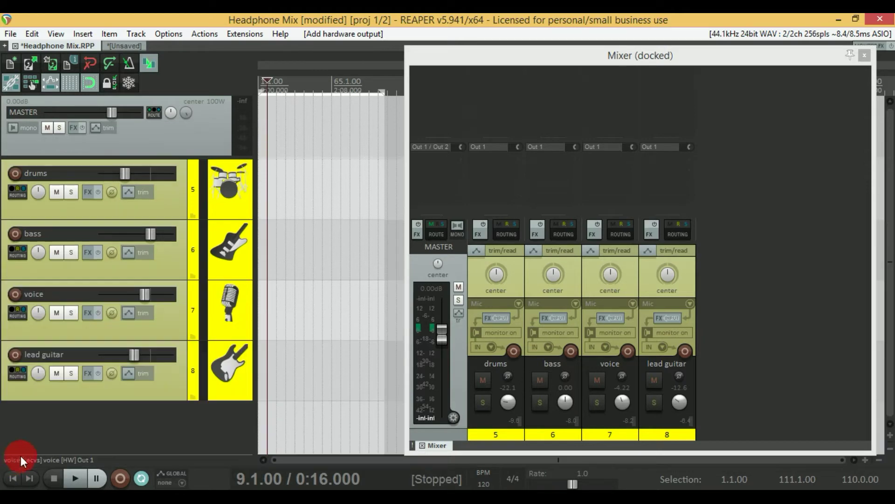
scroll(199, 316, "down", 3)
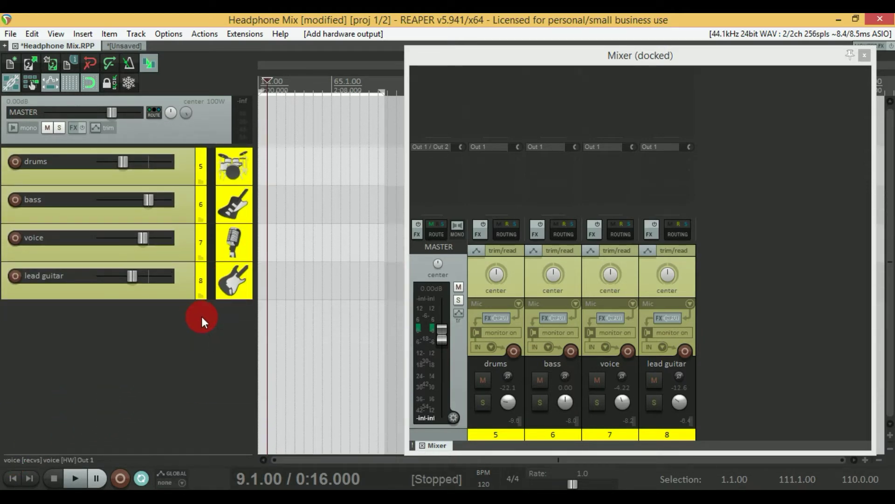
scroll(202, 316, "down", 2)
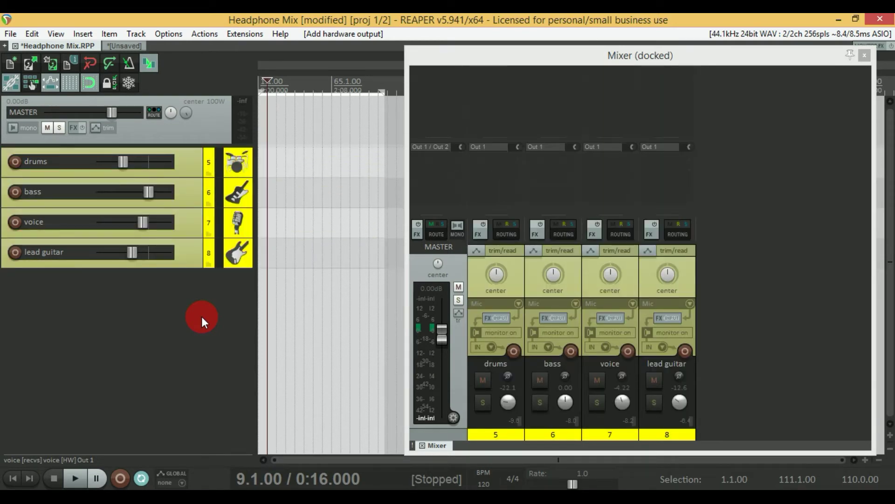
- Start playback of the headphone mix and recall the Normal track view with tracks 1 to 4
key("space")
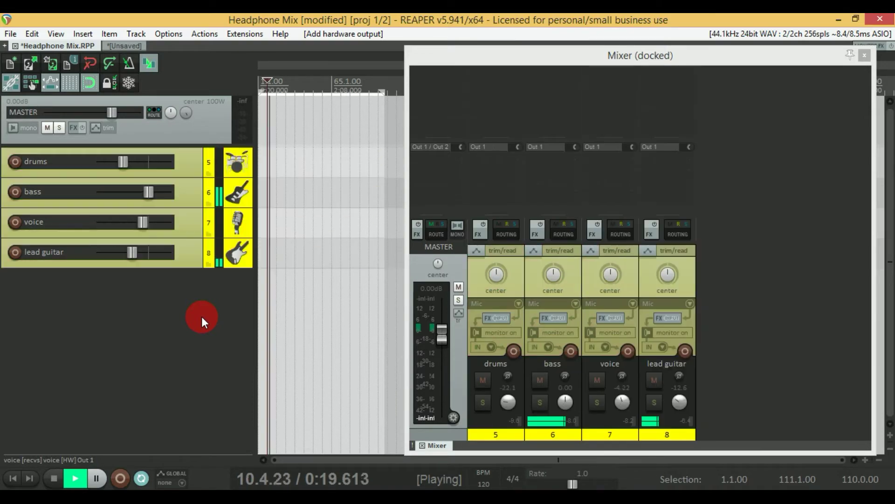
left_click(132, 252)
left_click(695, 268)
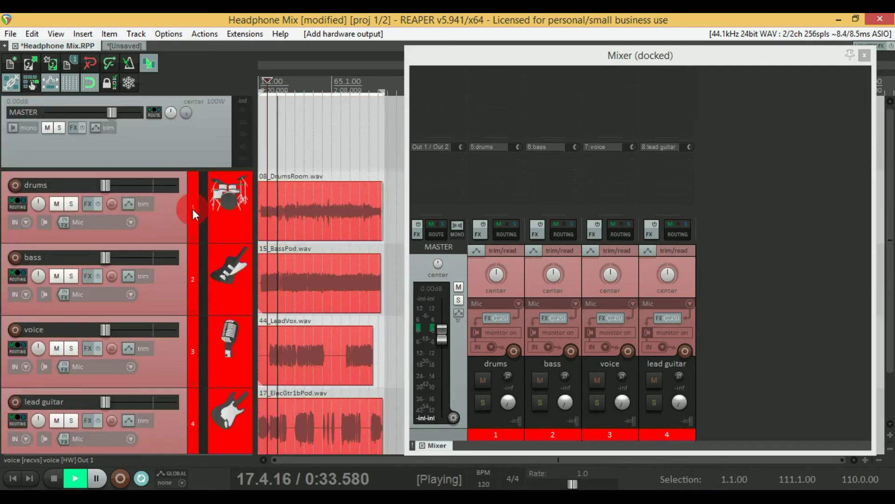
- View the effects available for track 1 drums, and close the effects browser and FX chain without adding anything
left_click(88, 204)
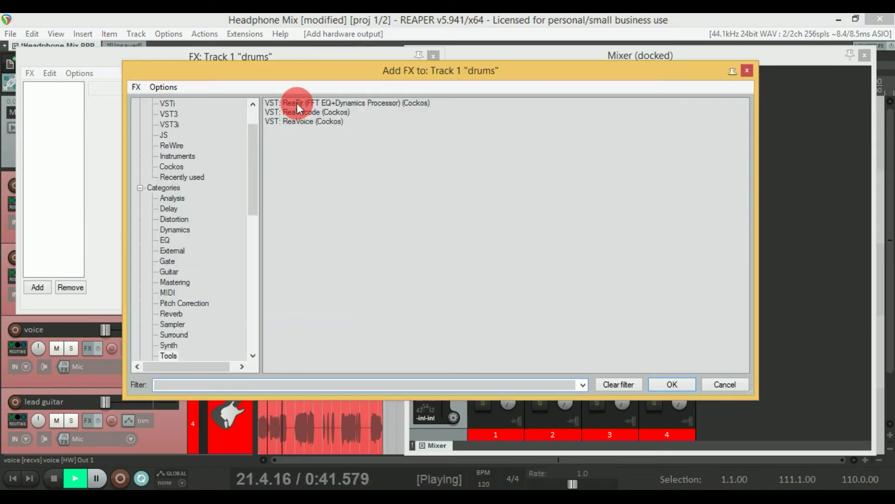
left_click(748, 71)
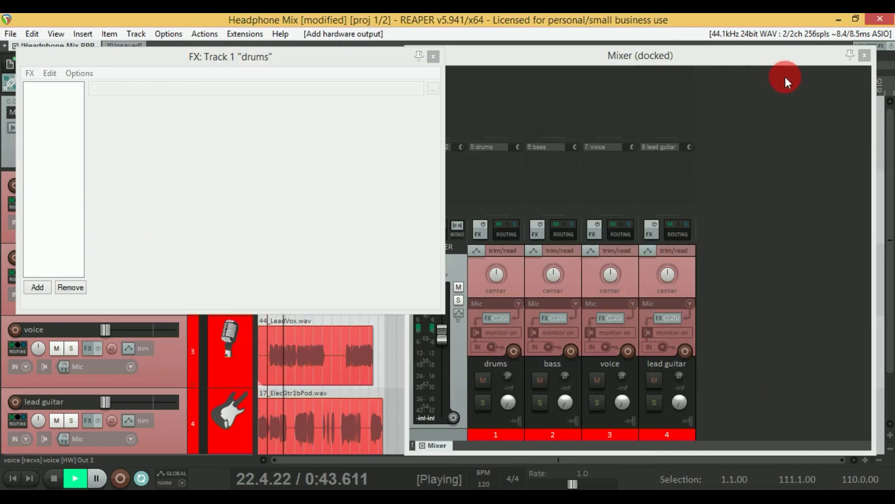
left_click(434, 57)
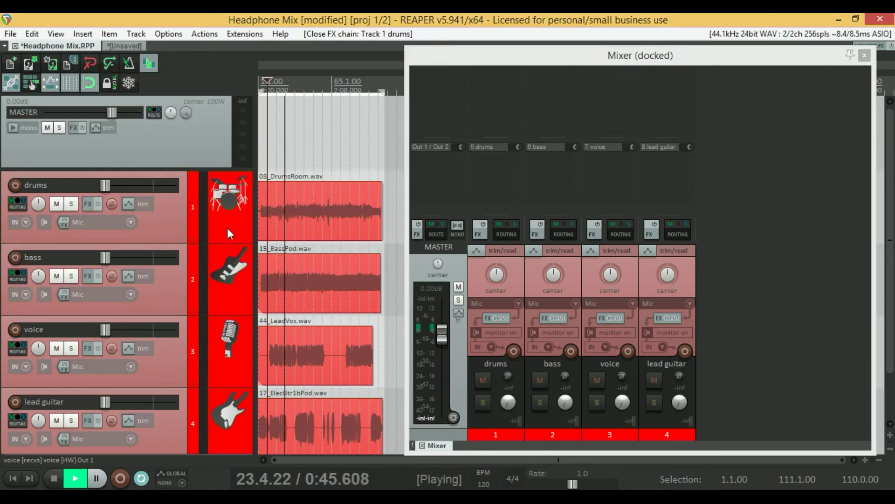
- Shrink the heights of tracks 1 to 4 to compact rows in the track list
scroll(196, 367, "down", 1)
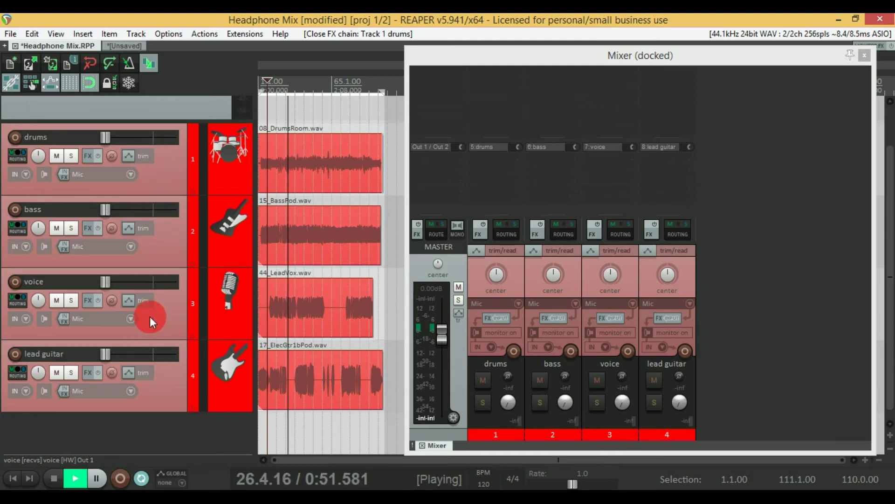
scroll(150, 316, "up", 1)
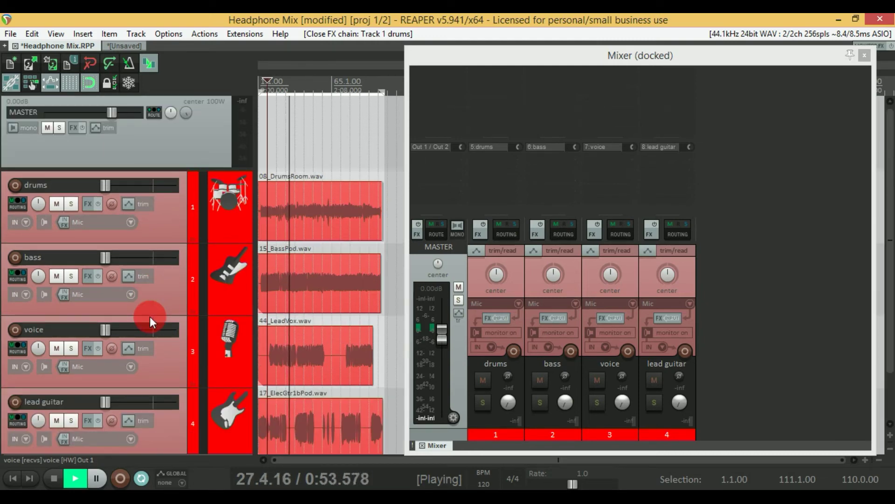
scroll(155, 316, "down", 2)
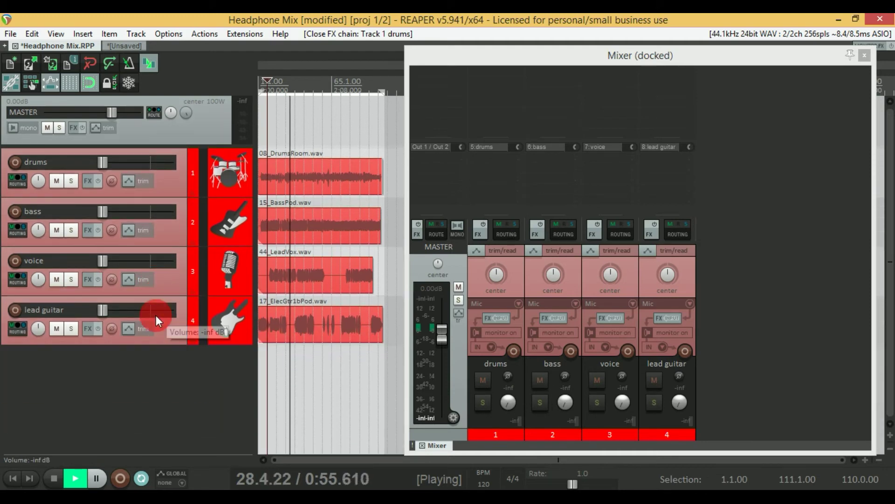
scroll(156, 316, "down", 1)
scroll(148, 330, "down", 1)
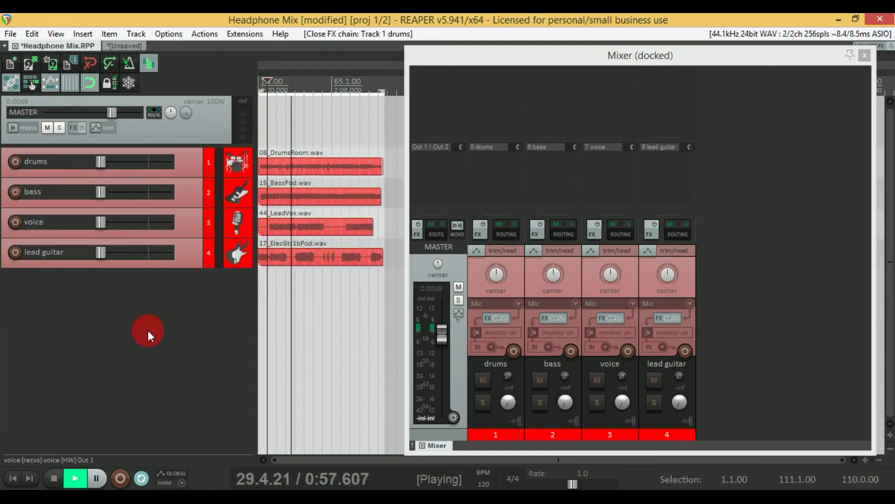
scroll(147, 331, "down", 3)
- Stop playback, return to the Headphones Mix track view with tracks 5 to 8, and check the lead guitar's volume
key("space")
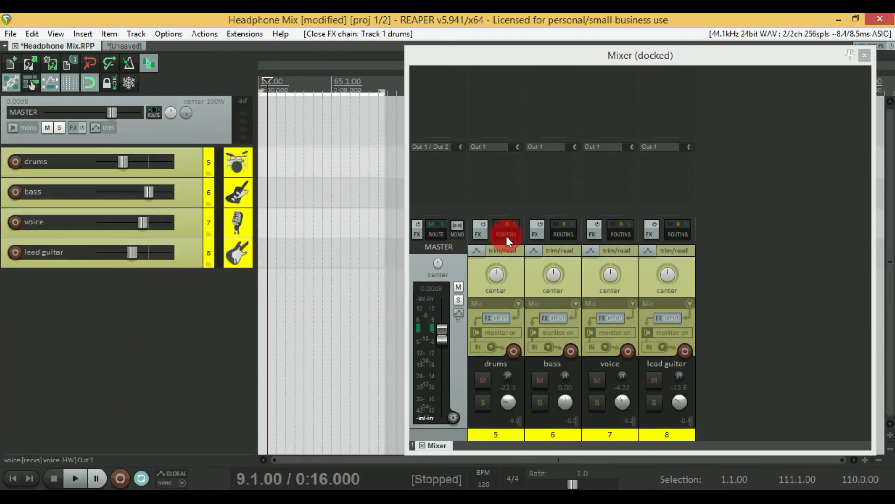
left_click(448, 301)
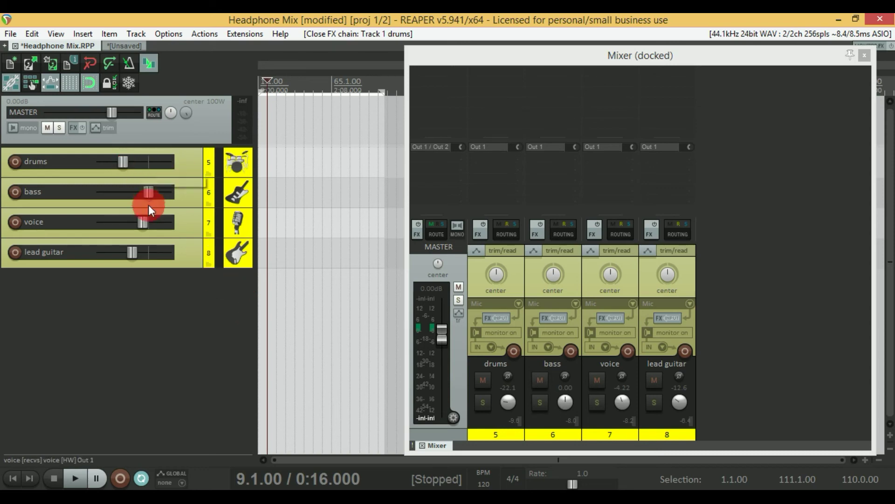
mouse_move(132, 253)
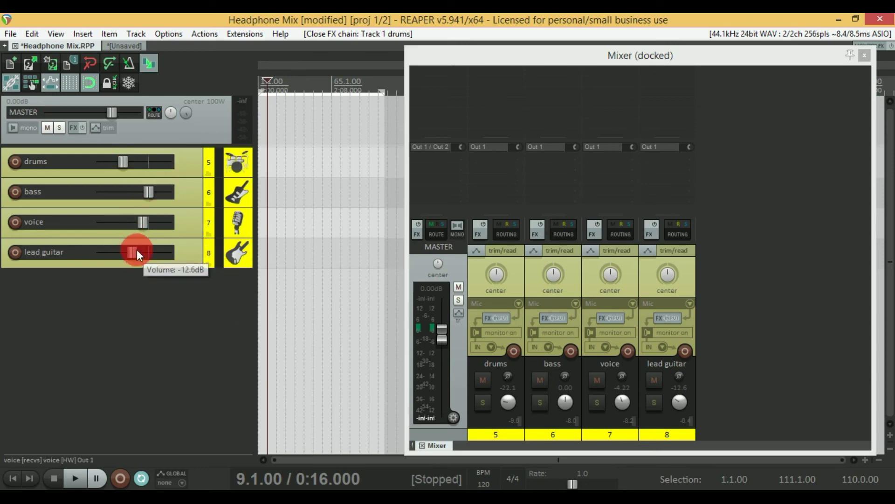